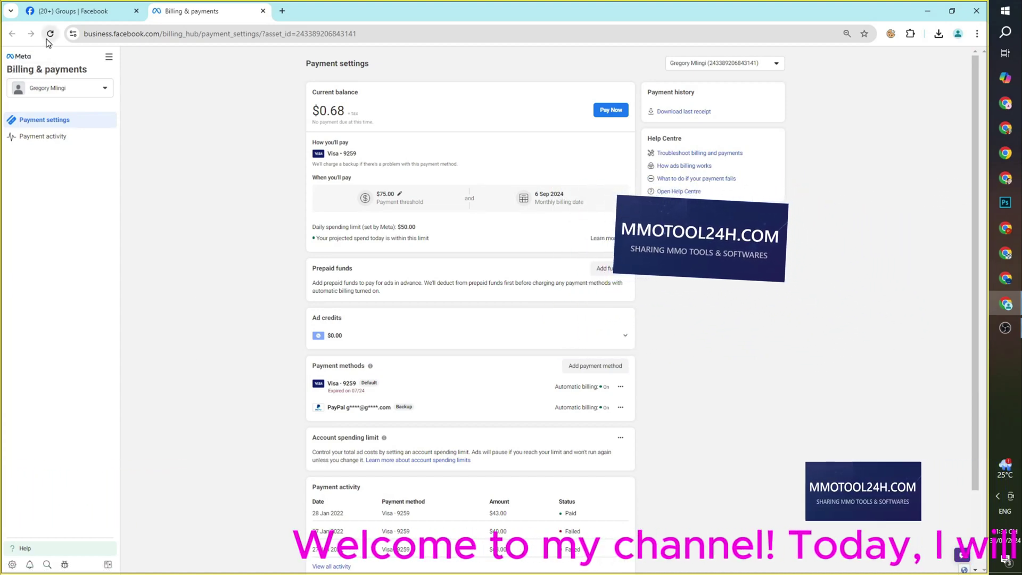
- Reload Billing & payments and review the $50.00 daily spending limit and payment activity
click(46, 39)
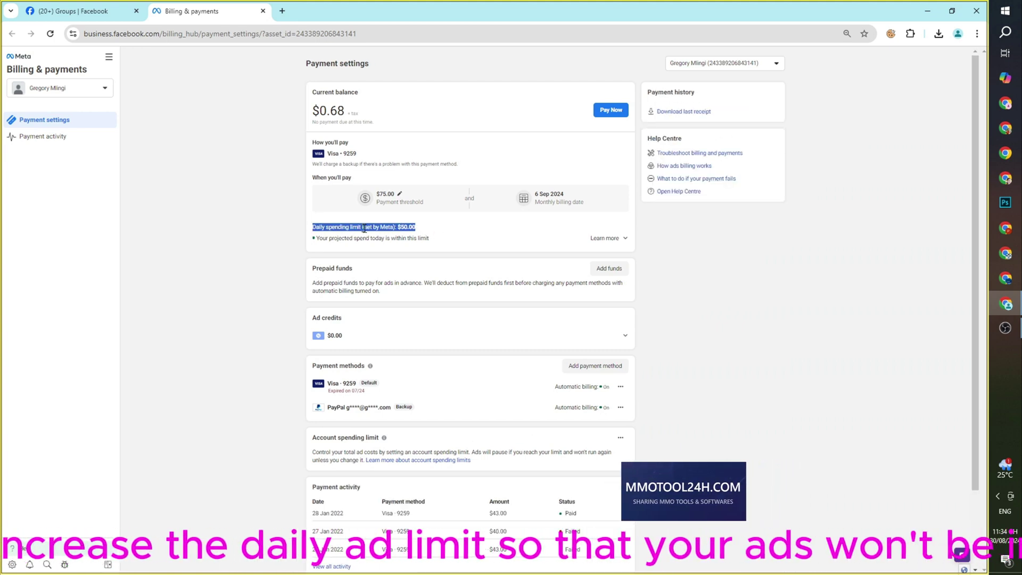
scroll(373, 218, down, 2)
drag(489, 421, 490, 394)
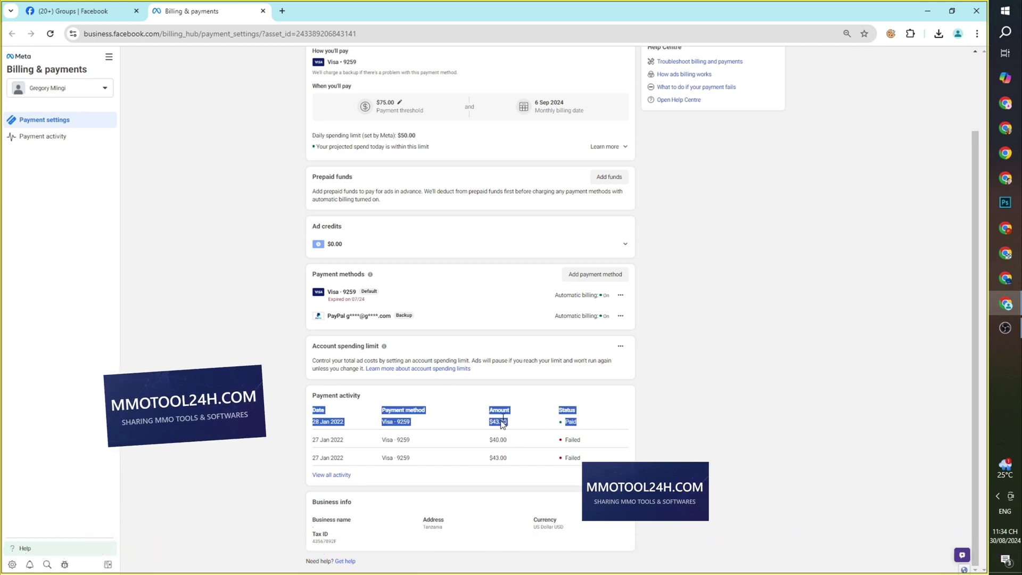
click(490, 392)
scroll(490, 320, up, 2)
- In a new tab, go to mmotool24h.com and open the Increase Facebook Ads Spending Limit article
click(282, 11)
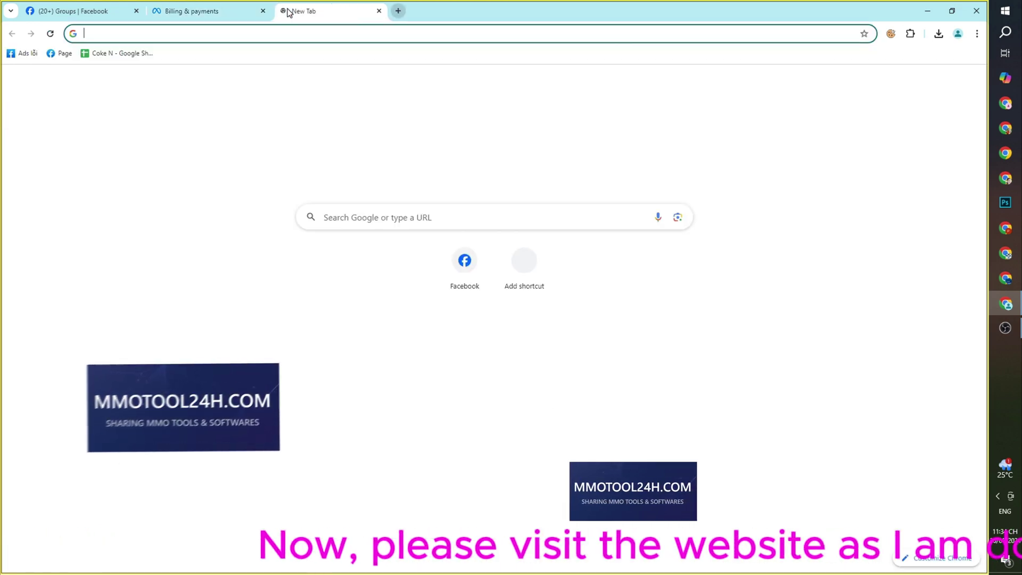
text(mmotool24h.com)
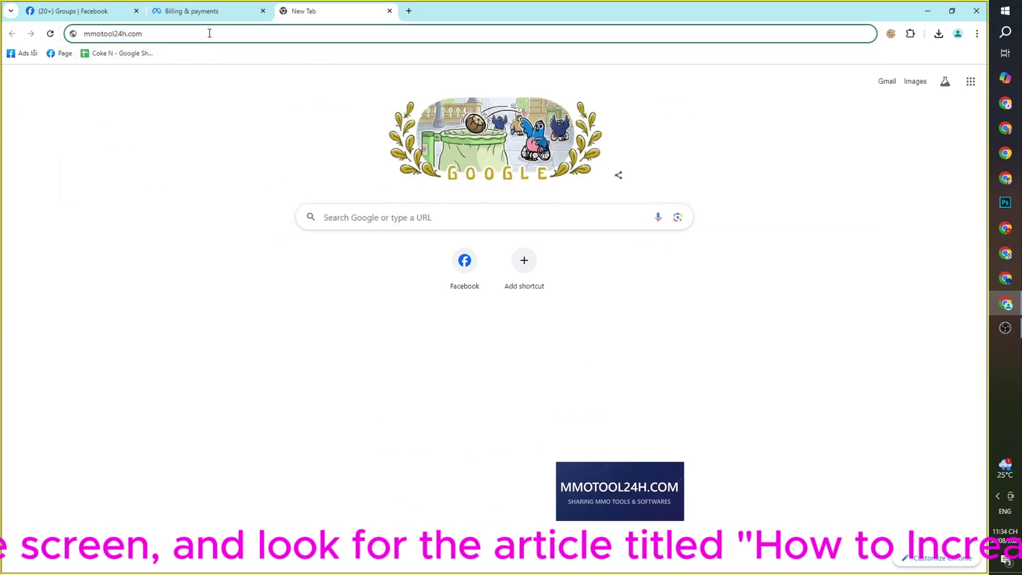
key(Return)
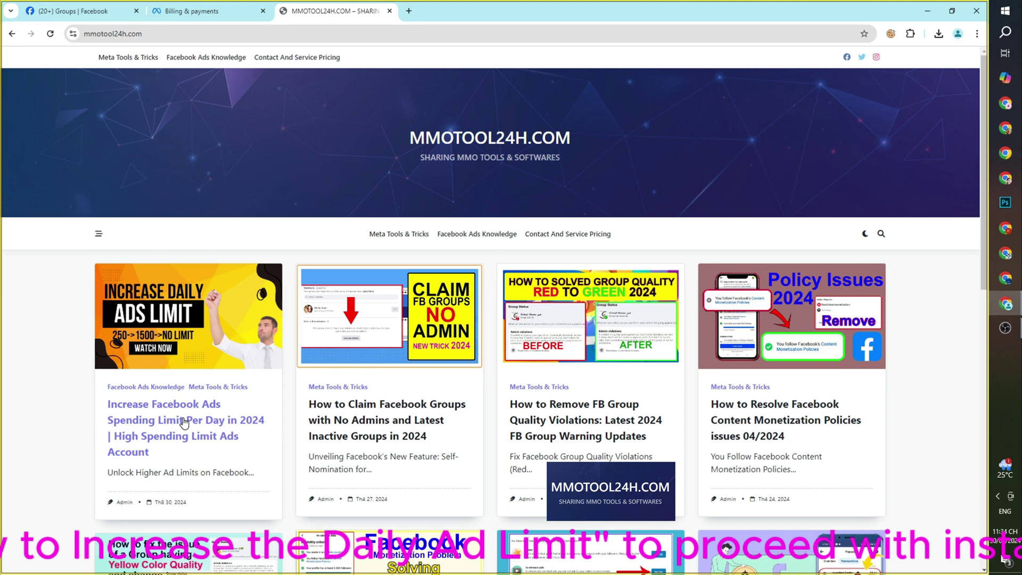
click(184, 423)
- Scroll through the article down to the Download Ads Limit Booster link
scroll(564, 121, down, 3)
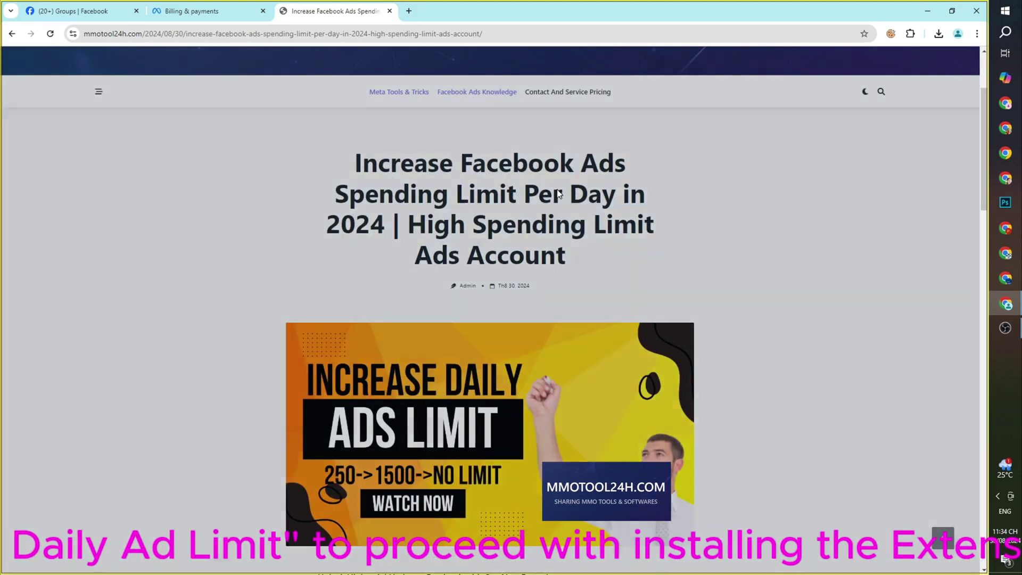
drag(354, 163, 659, 245)
scroll(659, 244, up, 3)
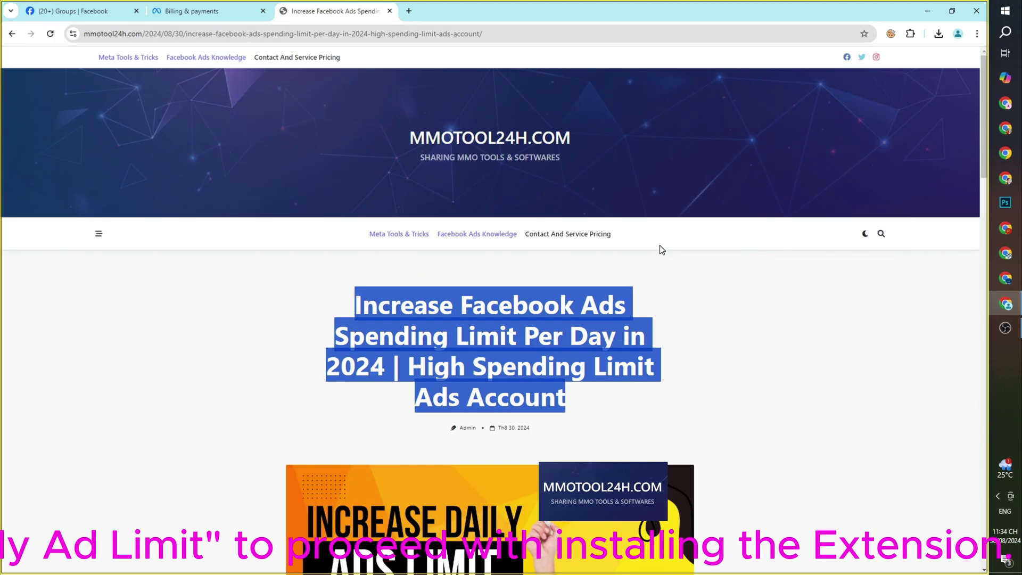
scroll(660, 246, down, 8)
scroll(660, 248, down, 3)
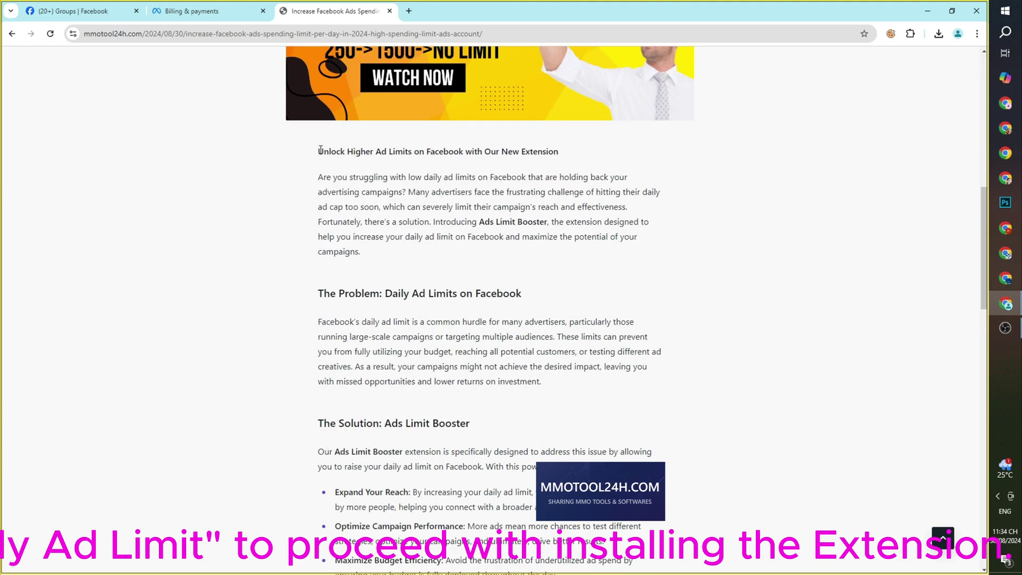
drag(320, 149, 655, 493)
click(562, 345)
scroll(562, 345, down, 9)
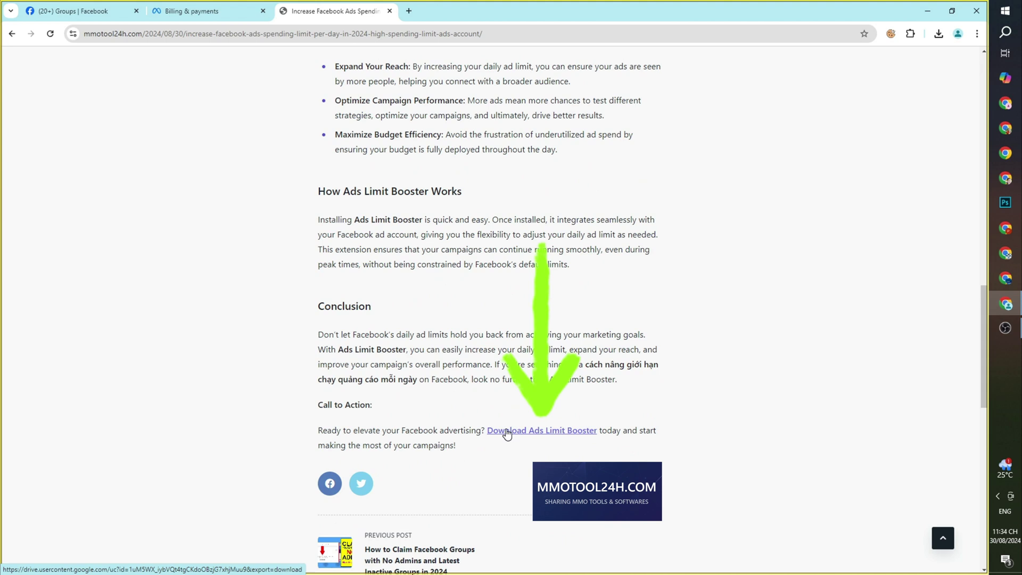
- Download Ads Limit Booster 2024.zip and confirm the 209 KB file is done in recent downloads
click(559, 431)
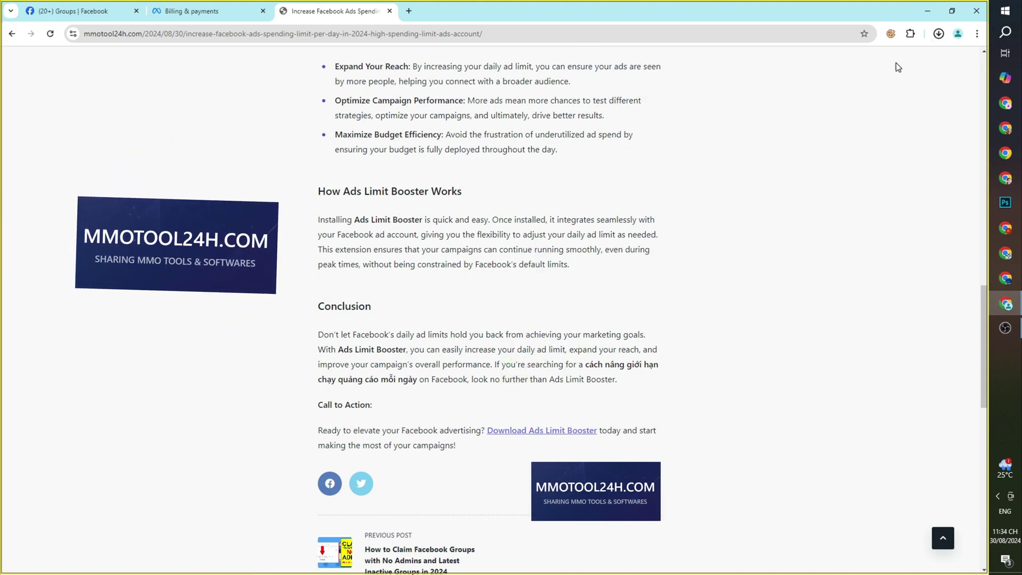
click(938, 34)
click(938, 33)
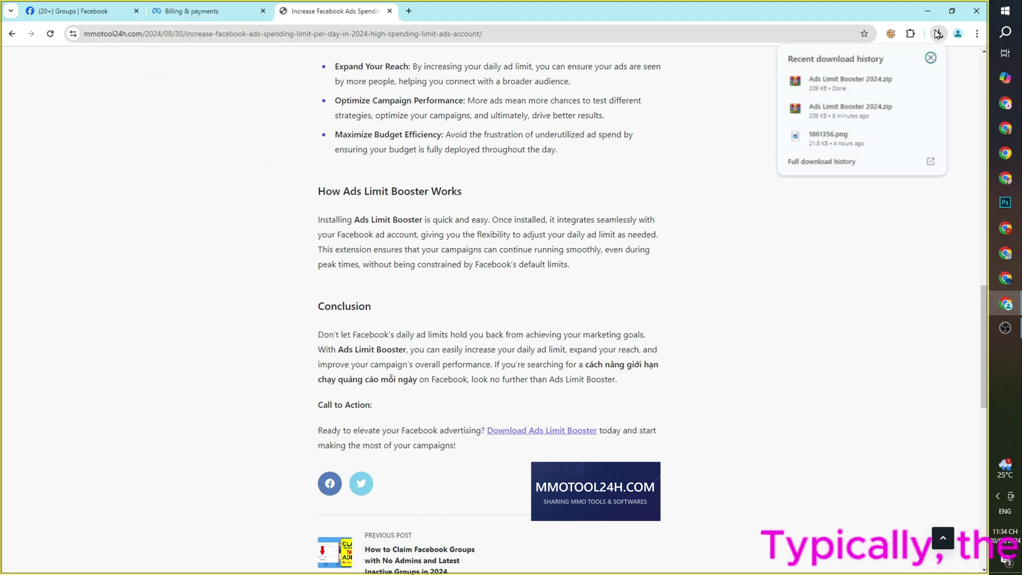
click(938, 33)
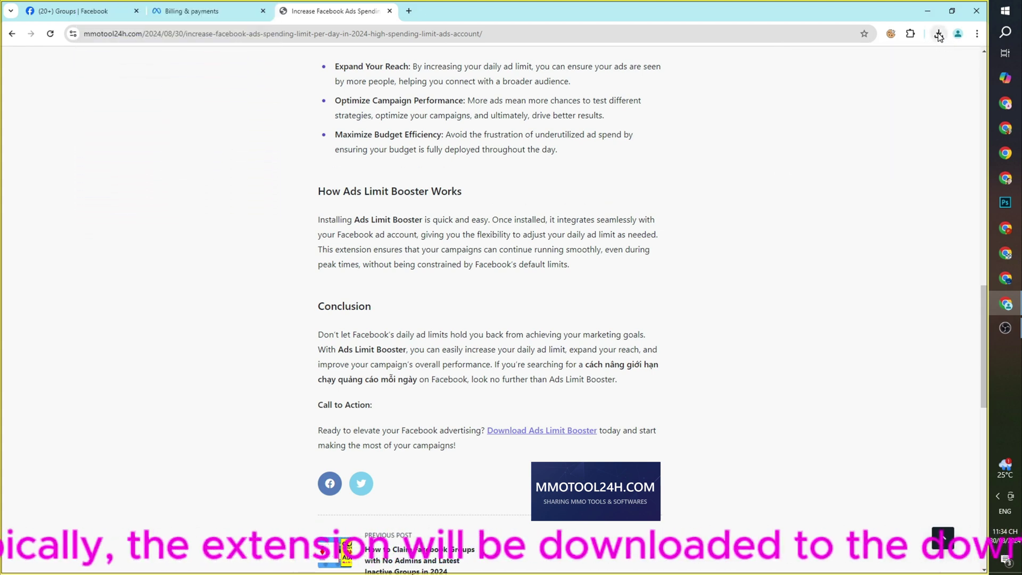
click(938, 34)
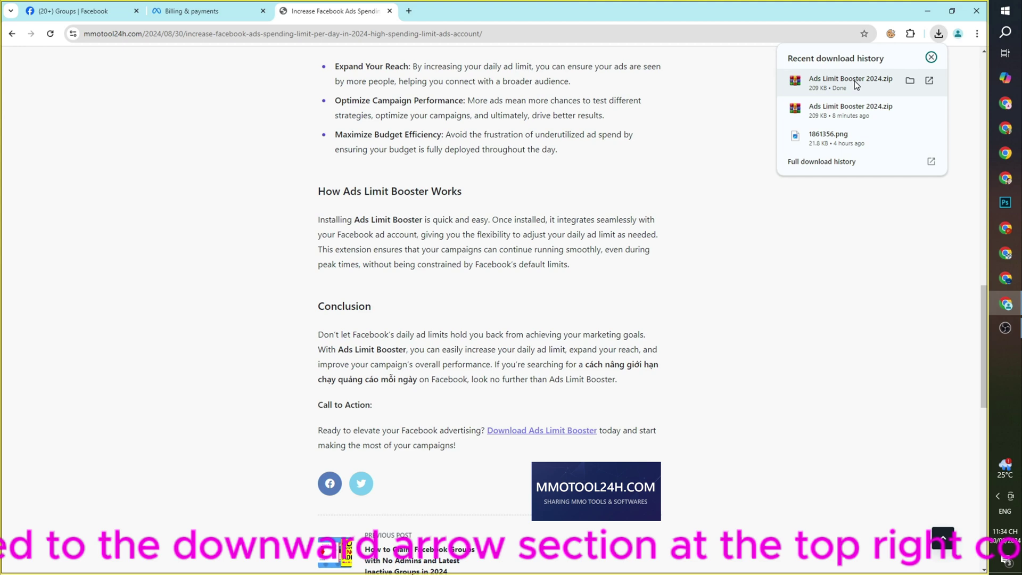
- Show the zip in File Explorer and Extract Here inside the Fb Tool Marketing folder
click(910, 81)
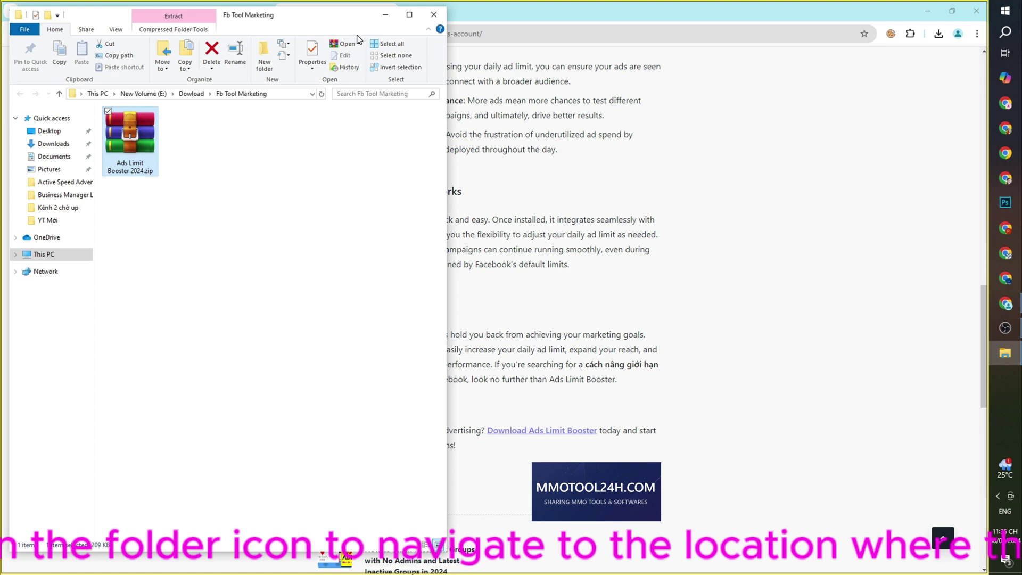
drag(336, 18, 838, 132)
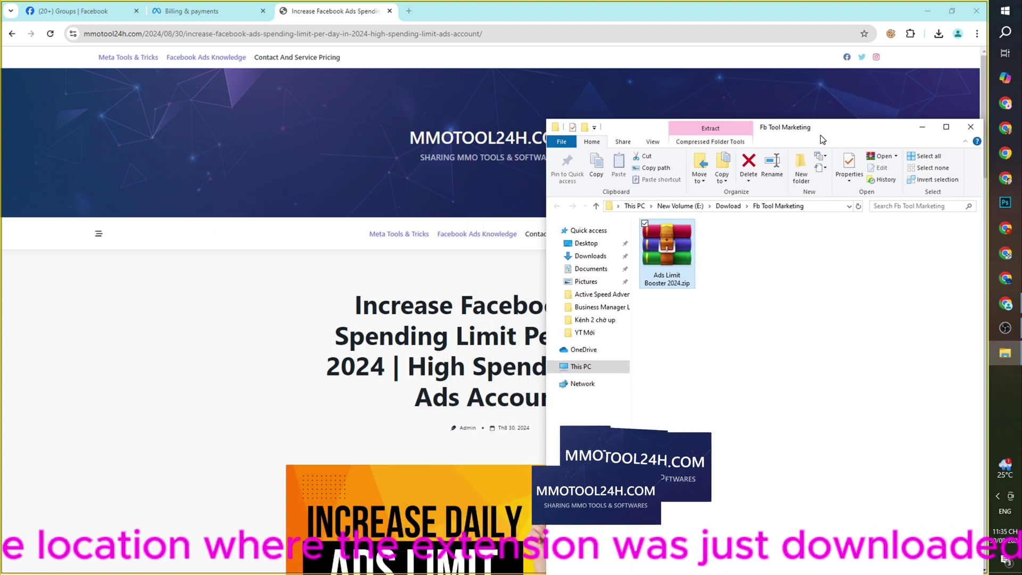
right_click(680, 242)
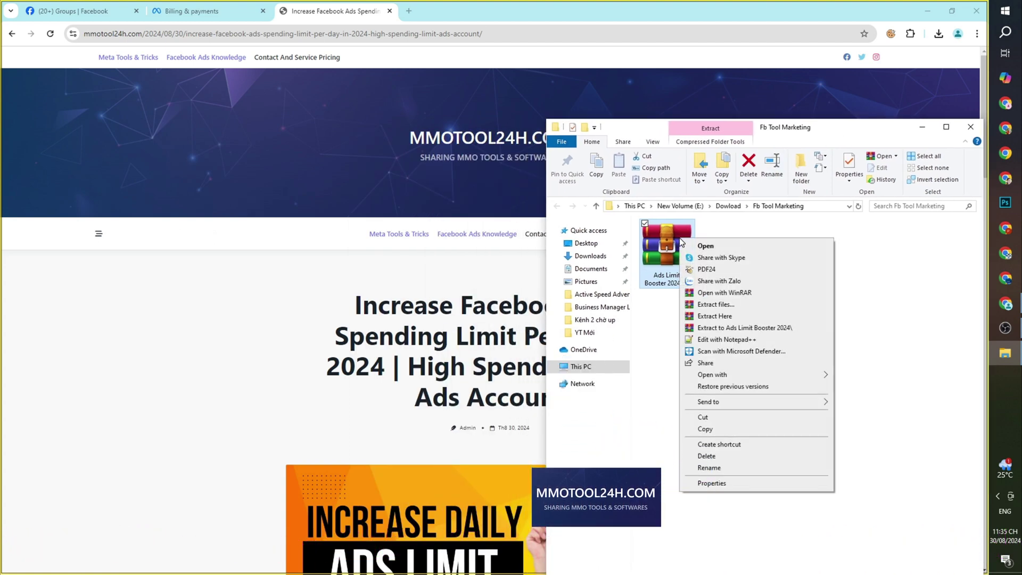
right_click(676, 235)
right_click(666, 231)
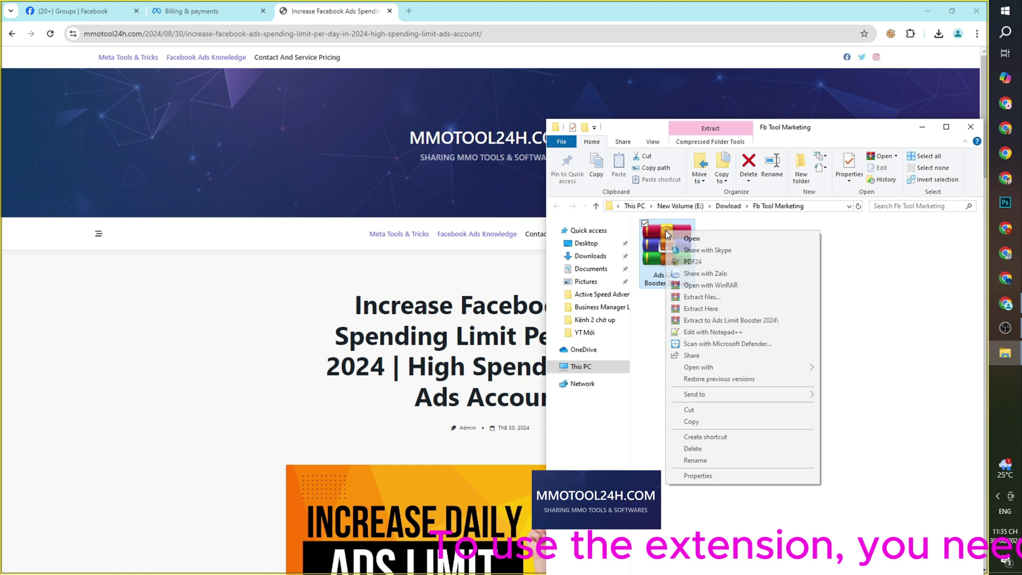
click(712, 308)
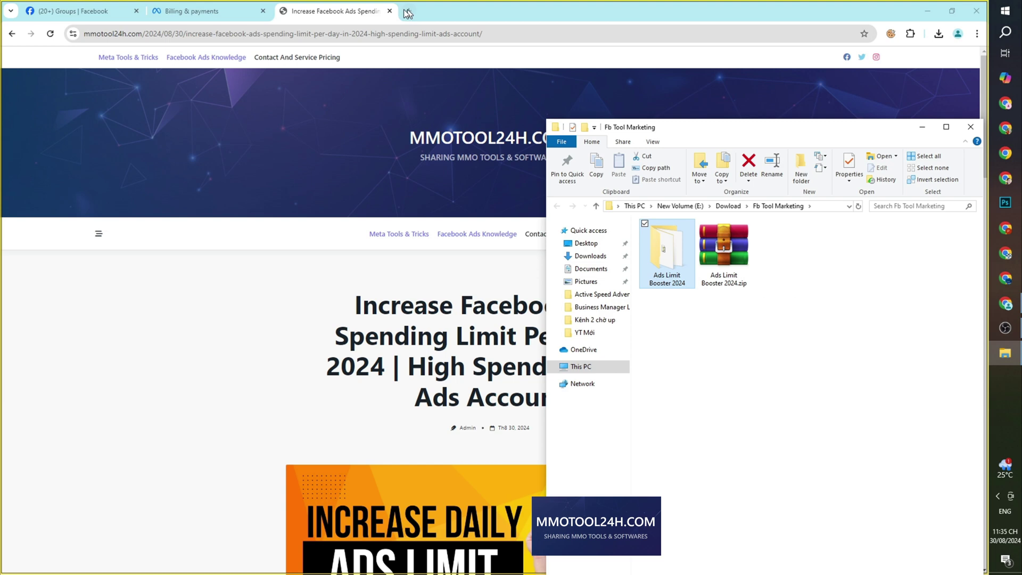
- Return to Chrome's Billing & payments tab and bring up the main menu's Extensions submenu
click(578, 16)
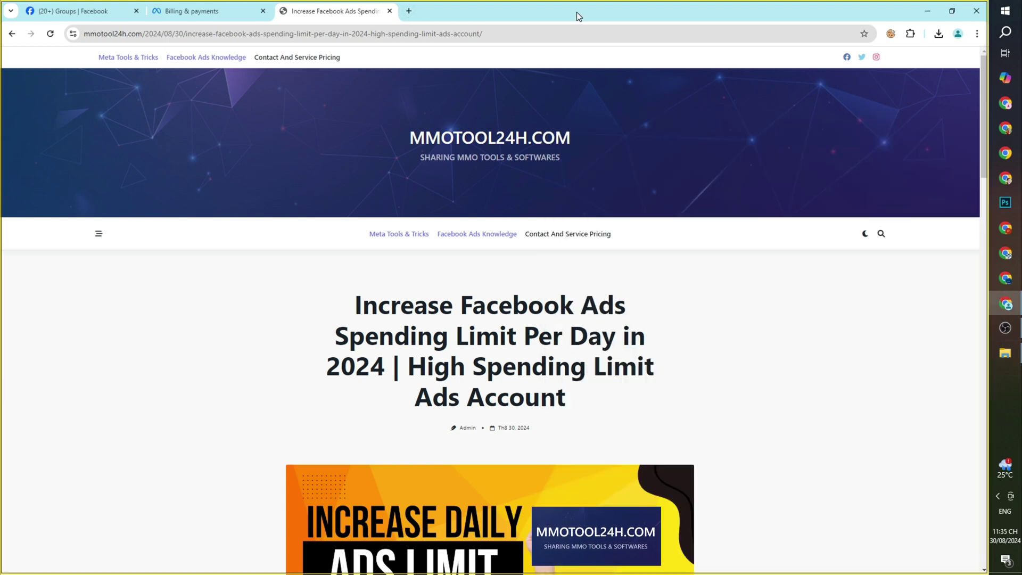
click(979, 34)
click(979, 34)
click(979, 34)
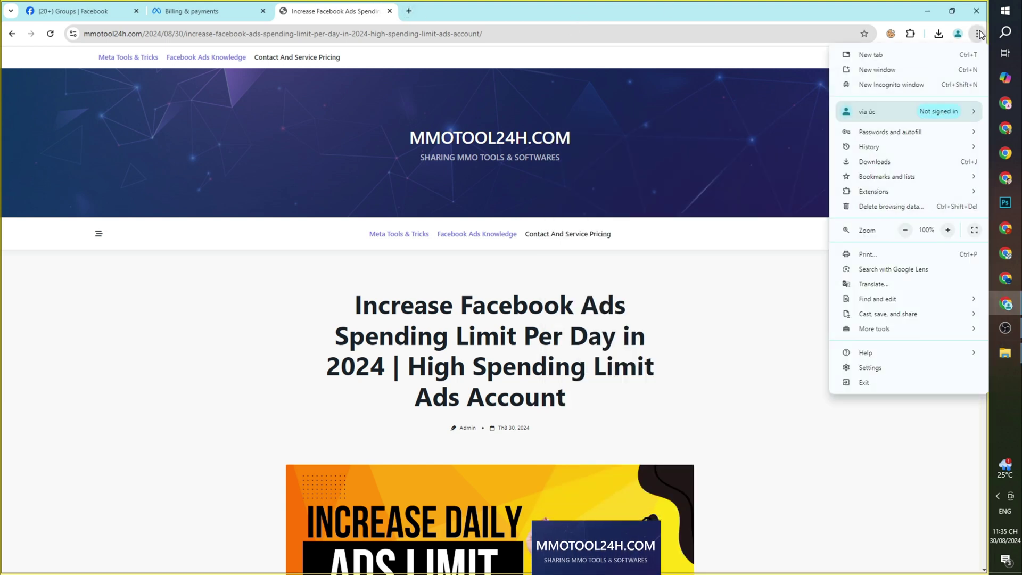
click(979, 34)
click(250, 11)
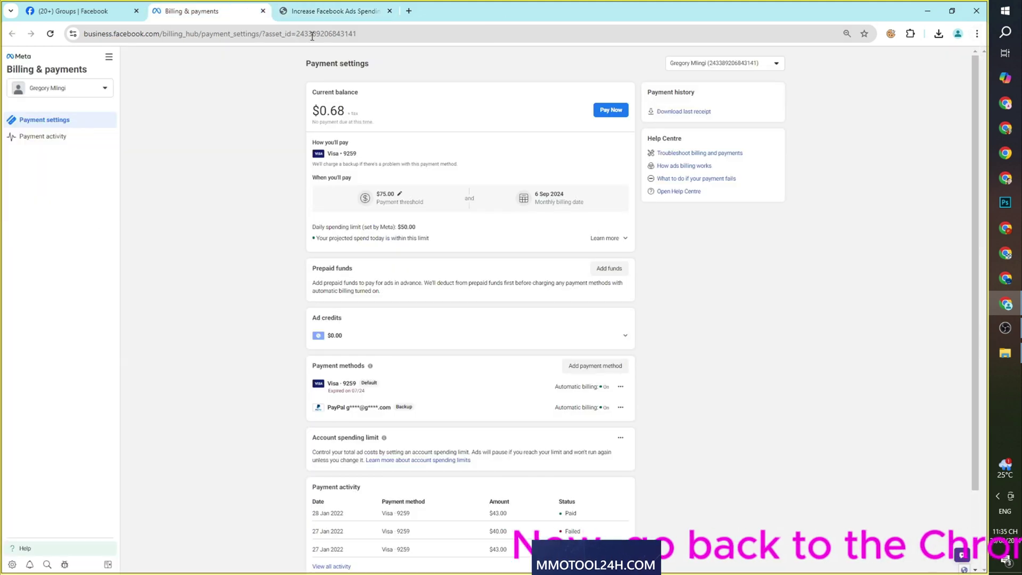
click(977, 34)
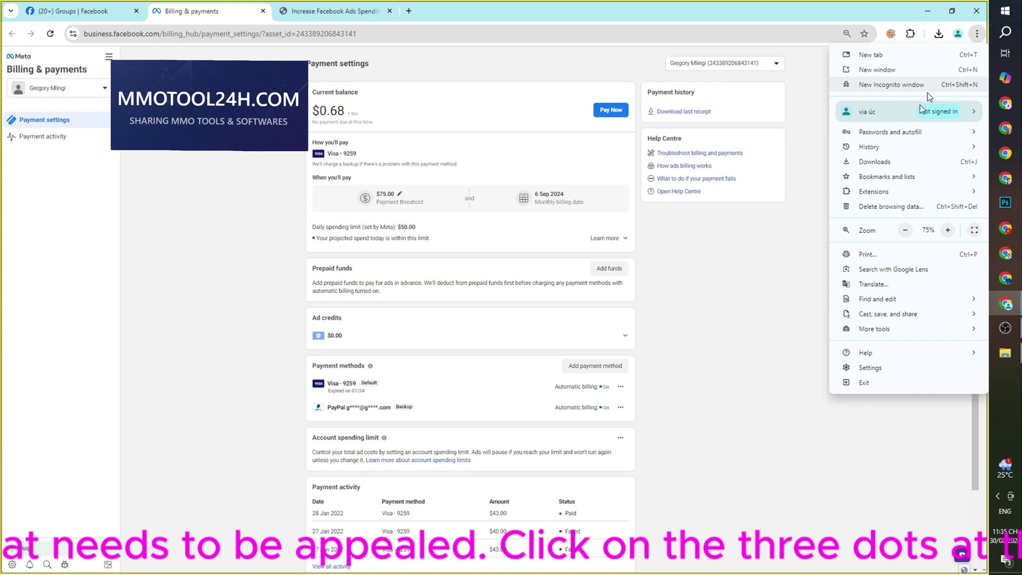
mouse_move(899, 193)
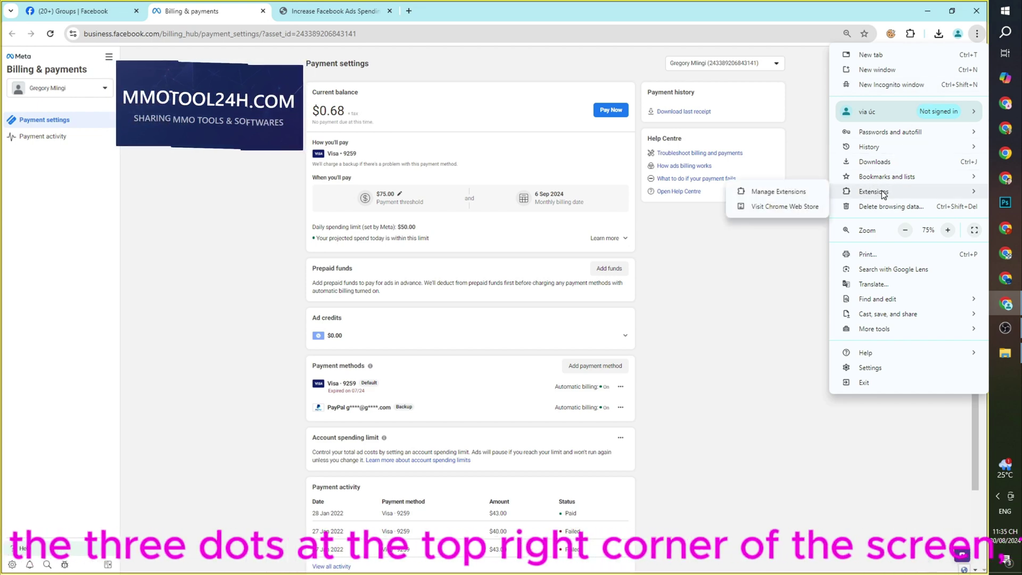
- Open Manage Extensions and switch Developer mode on
click(774, 193)
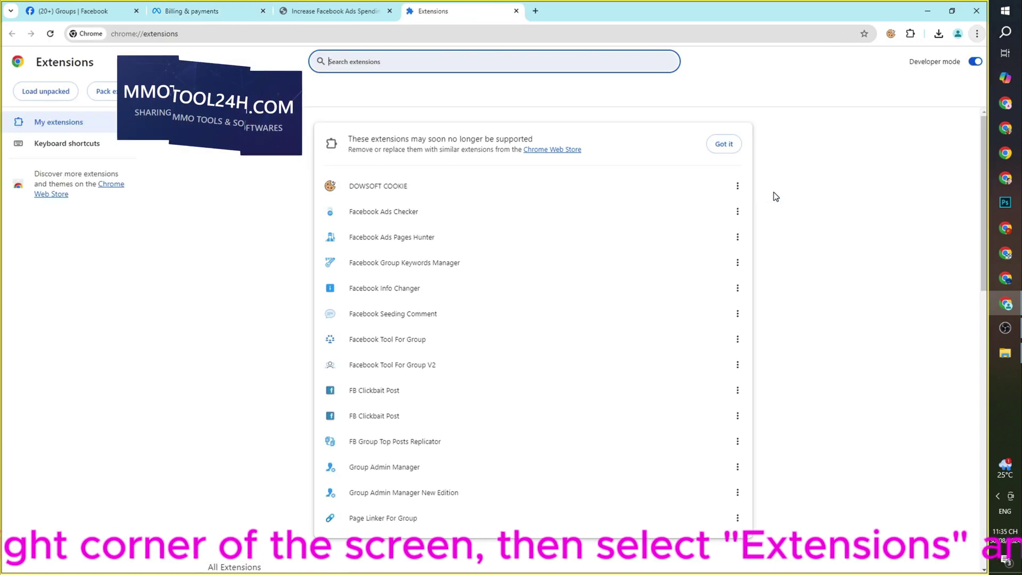
click(975, 61)
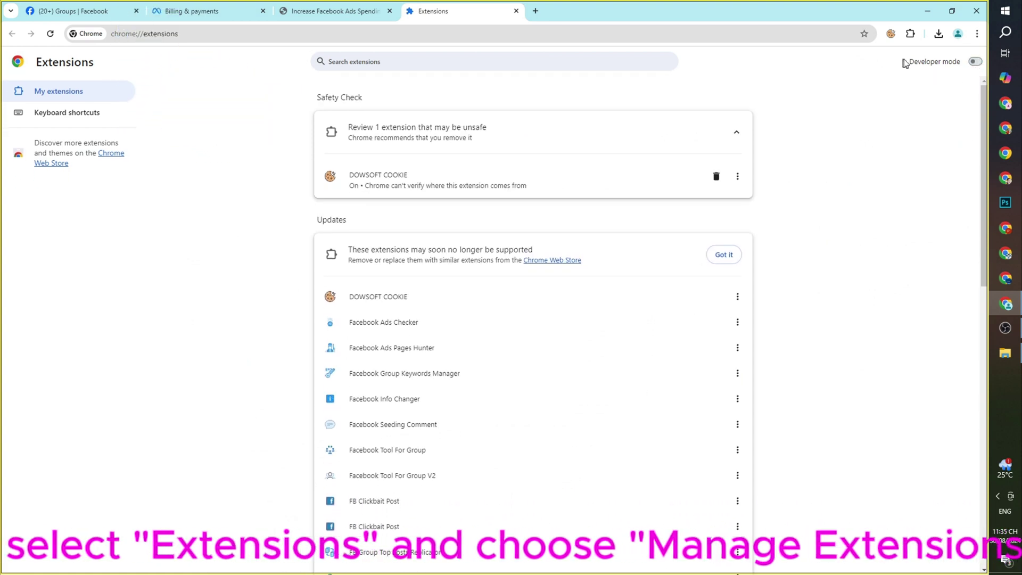
drag(906, 61, 968, 62)
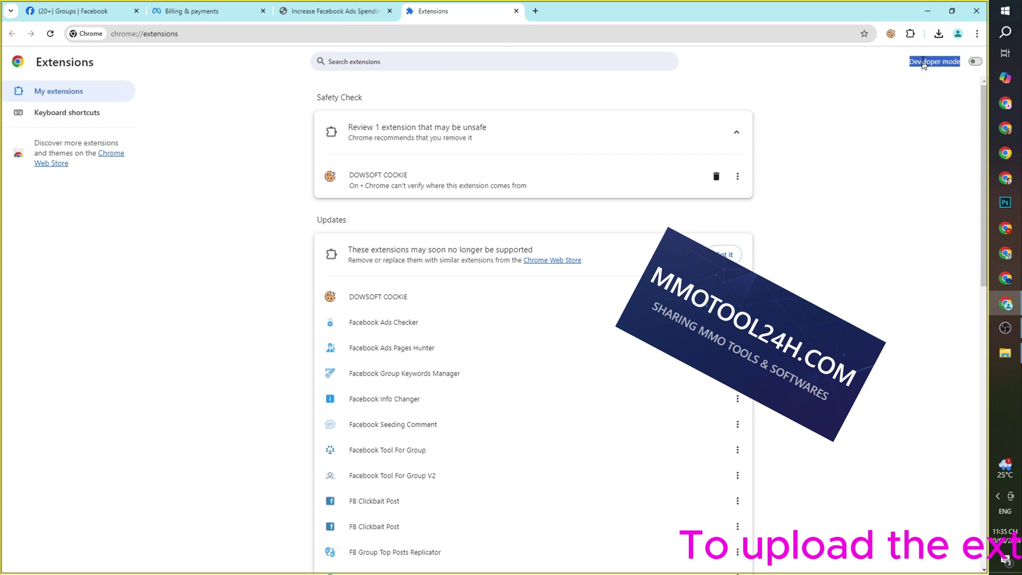
click(973, 64)
scroll(921, 99, down, 10)
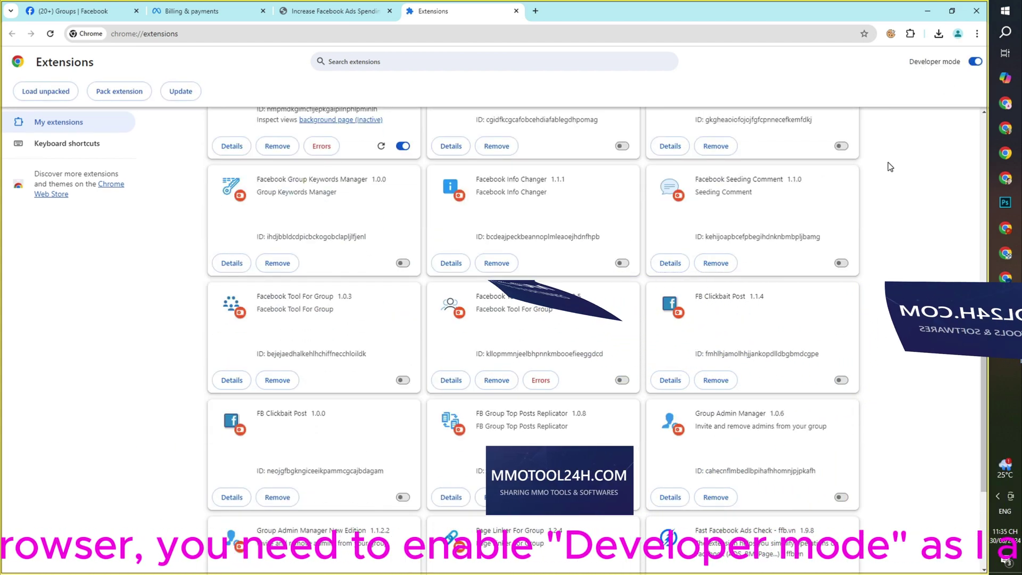
scroll(932, 264, down, 3)
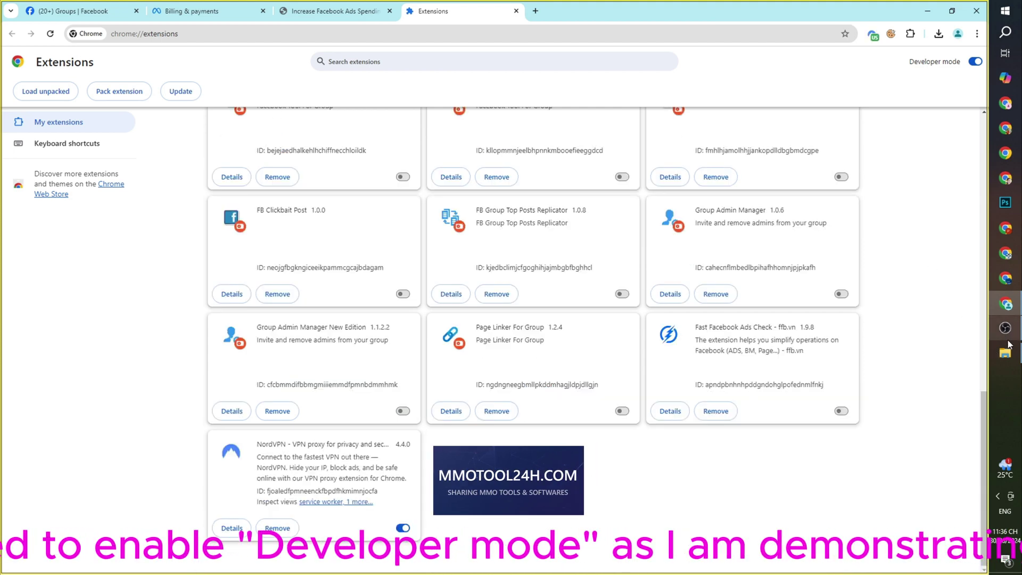
- Drag-install the Ads Limit Booster 2024 folder, remove that extension, then start Load unpacked
click(1009, 354)
drag(633, 264, 383, 221)
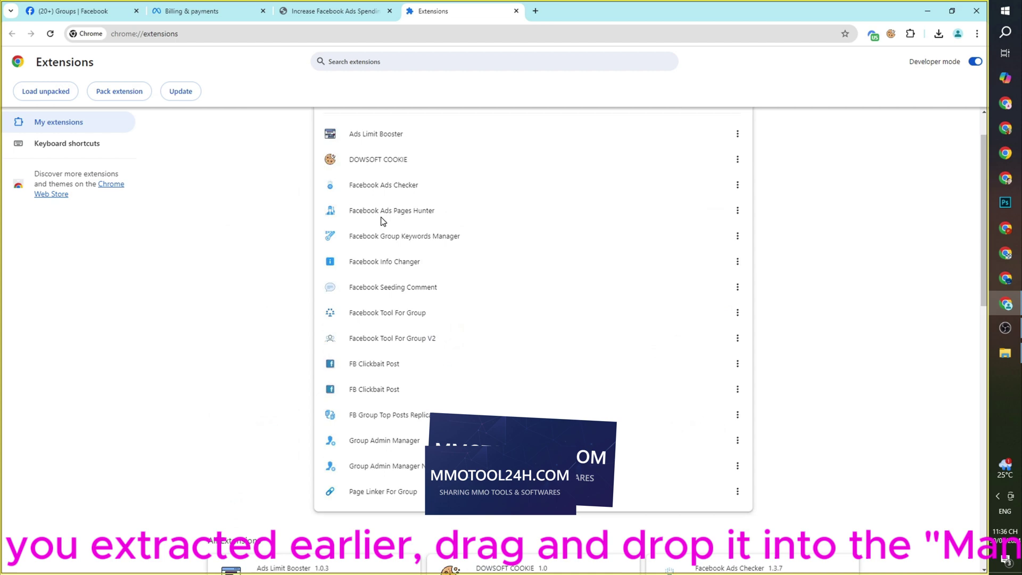
scroll(381, 217, down, 5)
drag(256, 285, 314, 286)
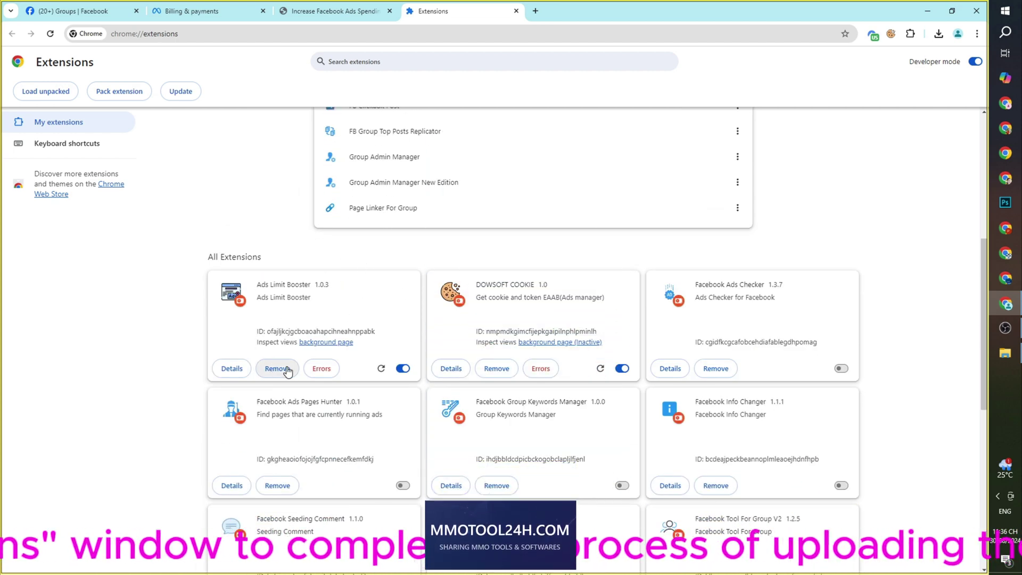
click(278, 368)
click(817, 94)
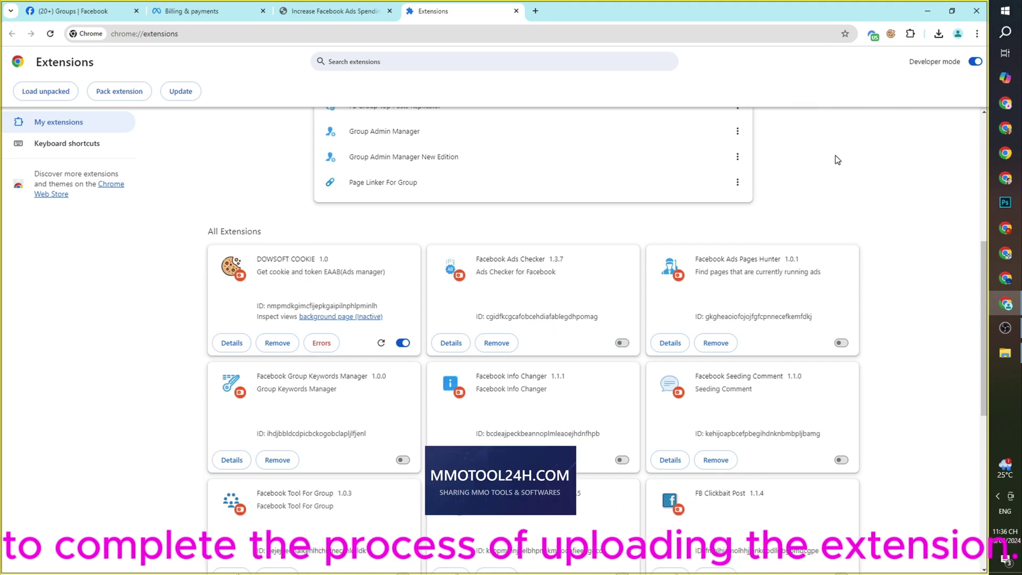
click(39, 94)
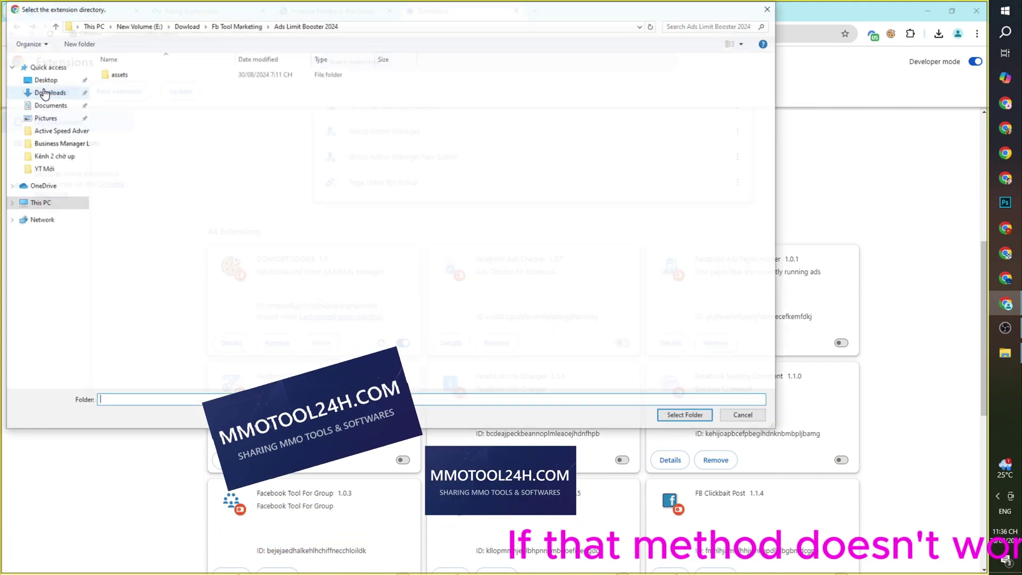
- Load the Ads Limit Booster 2024 folder from Fb Tool Marketing as an unpacked extension
click(236, 25)
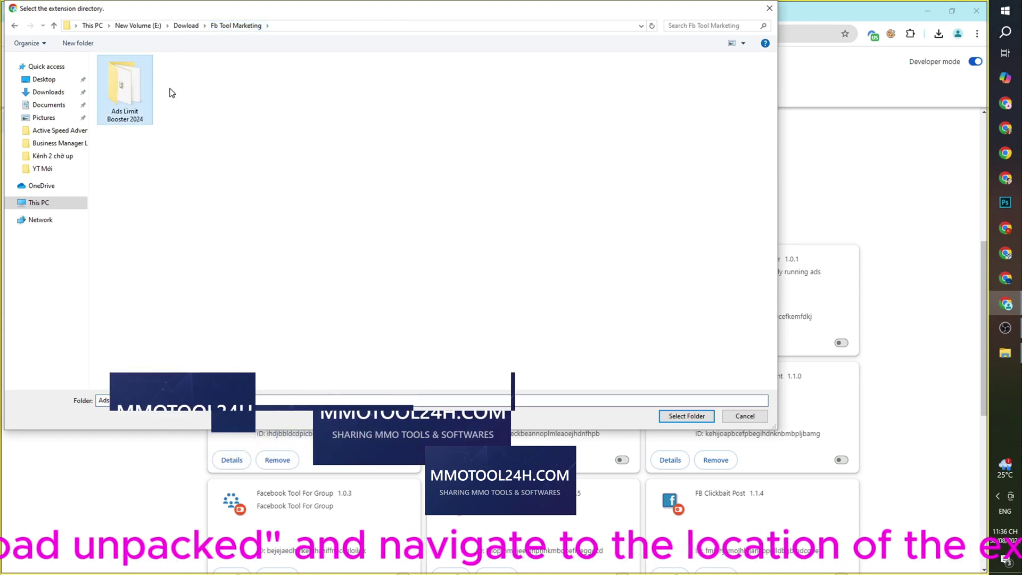
click(121, 95)
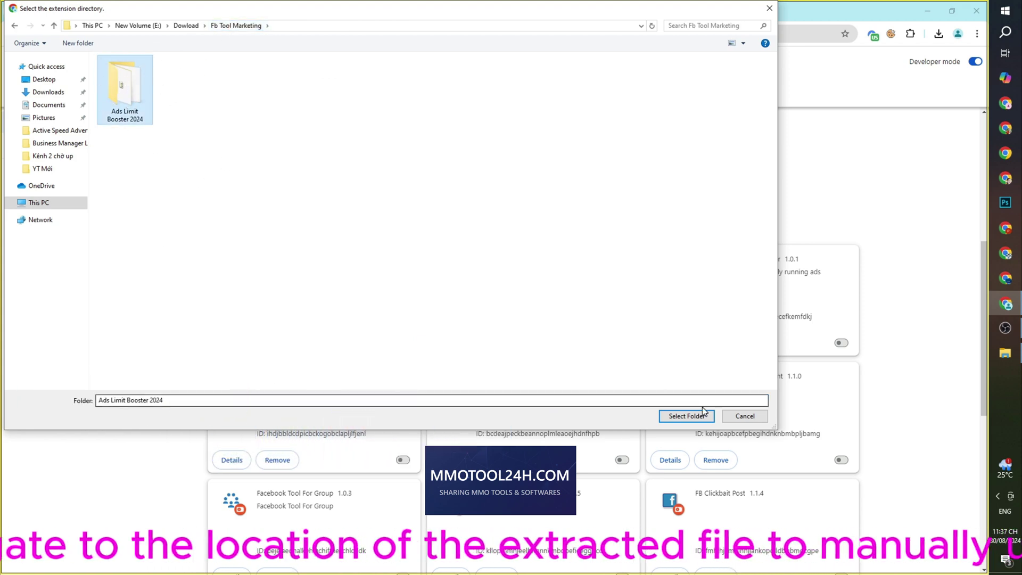
click(667, 419)
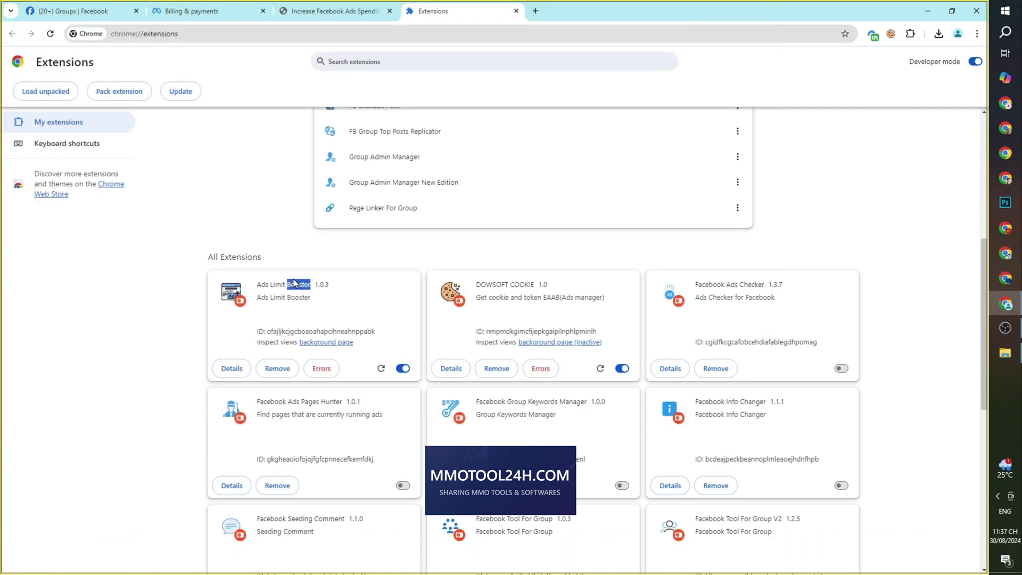
- Launch Ads Limit Booster from the Extensions menu on the Billing & payments tab
click(331, 8)
click(208, 8)
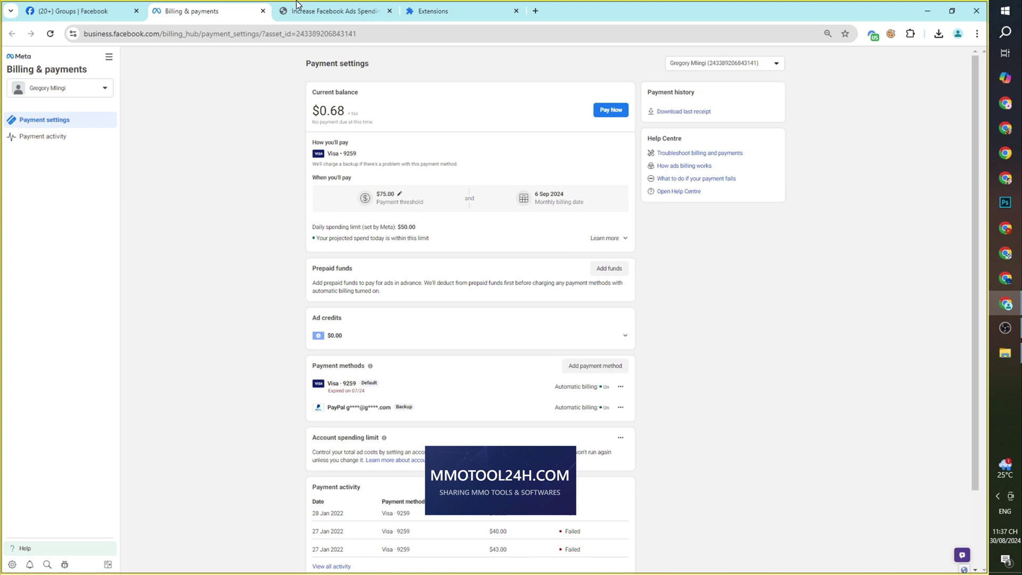
click(910, 35)
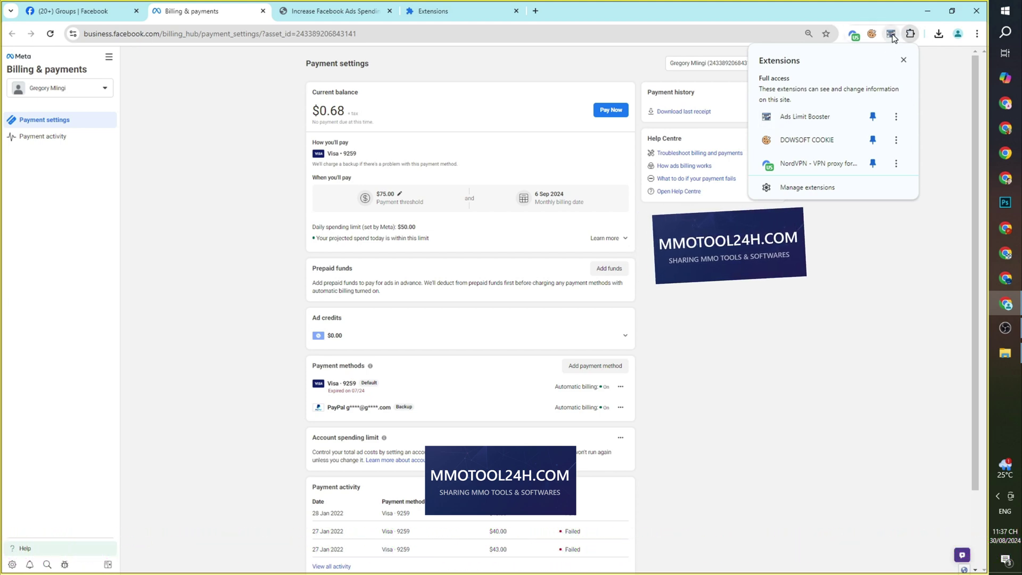
click(891, 35)
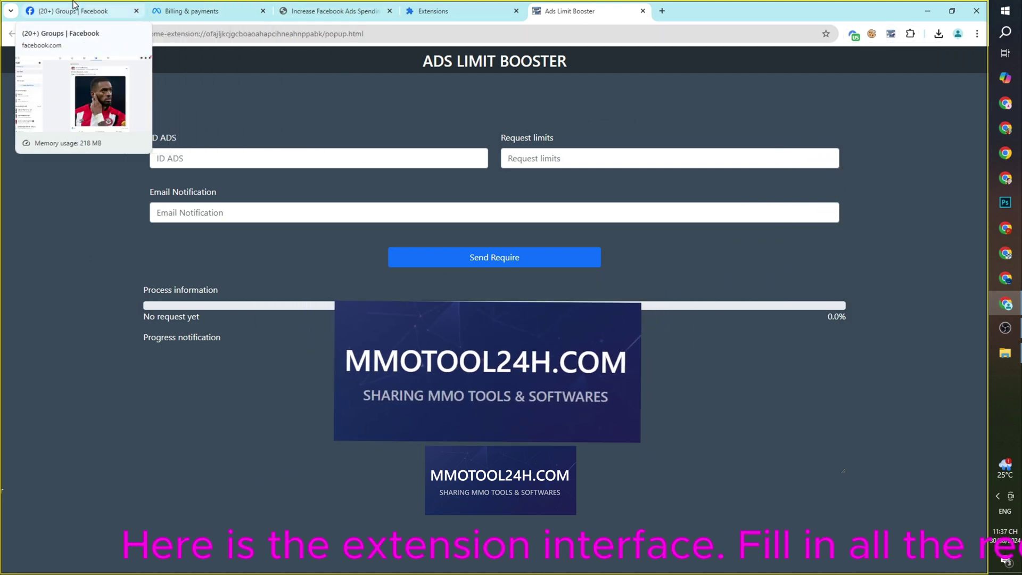
- Copy the ad account ID from the Billing & payments page address
click(173, 10)
double_click(341, 33)
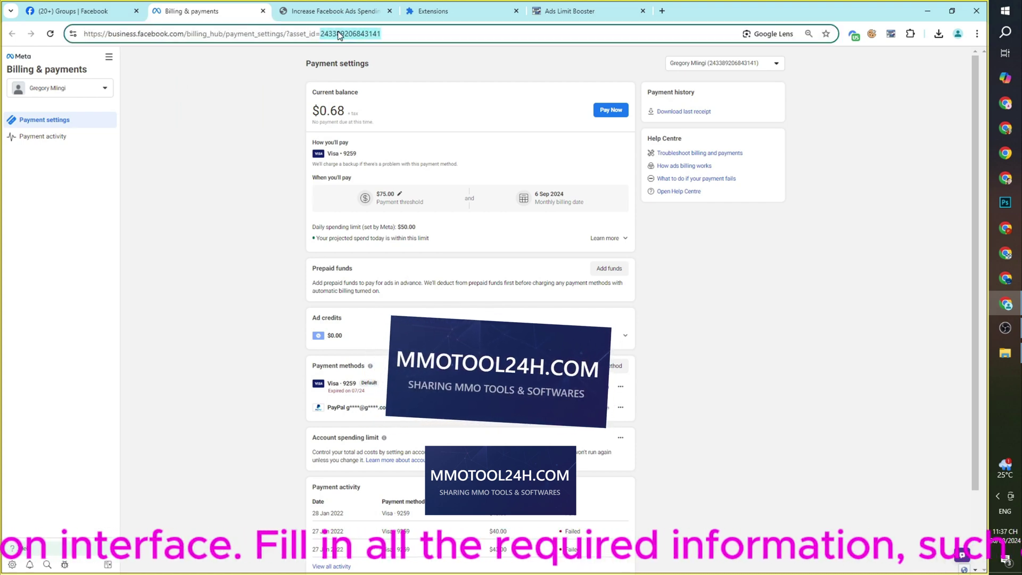
right_click(341, 35)
click(372, 130)
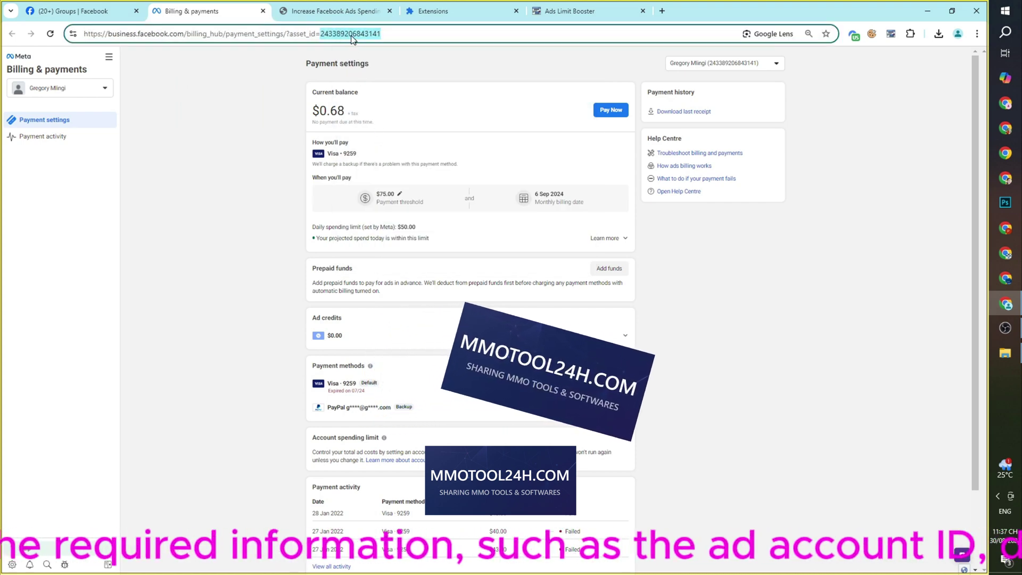
right_click(350, 34)
click(383, 129)
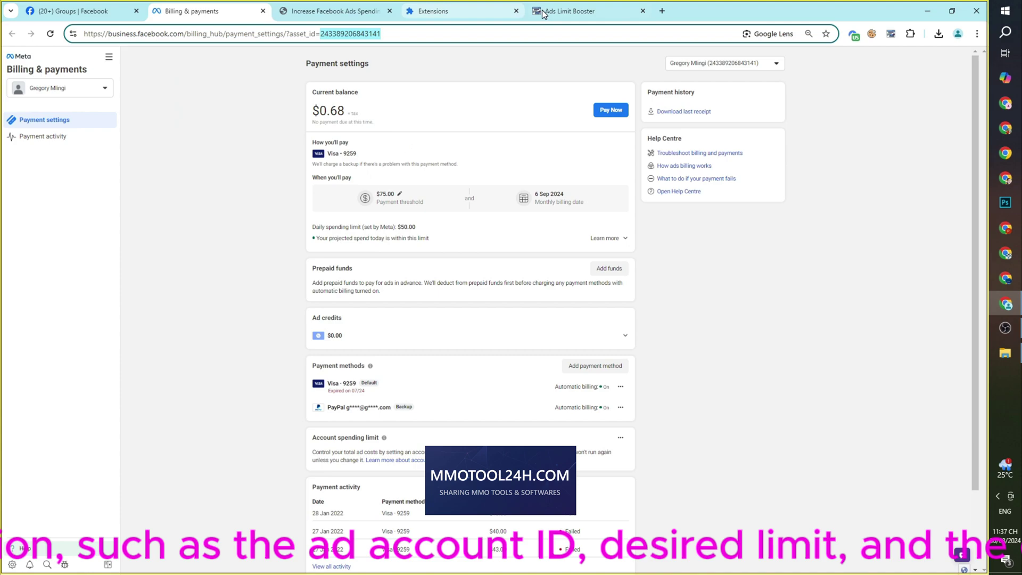
- Paste the account ID into ID ADS and enter 1500 as Request limits
drag(543, 15, 287, 14)
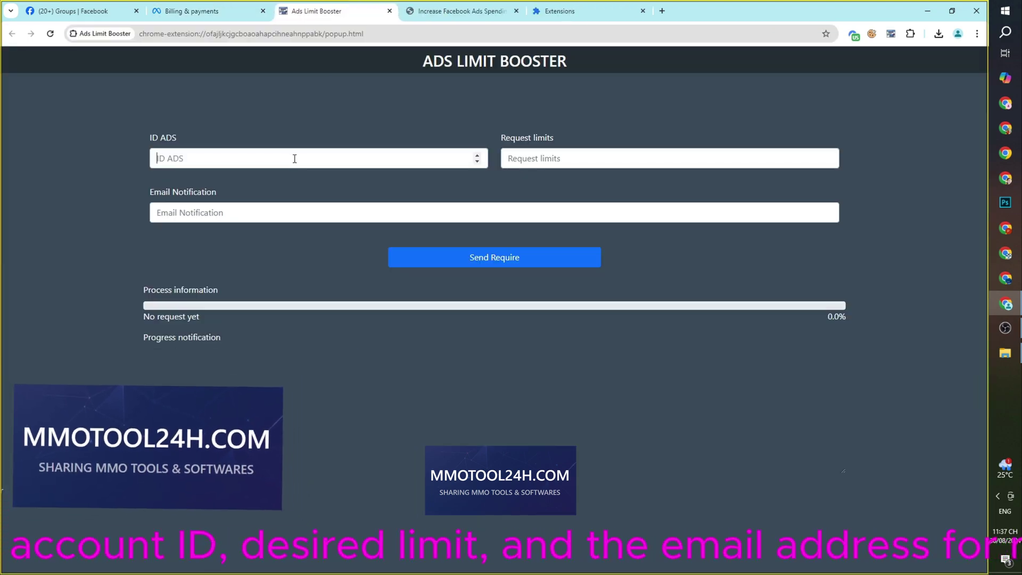
right_click(294, 158)
click(312, 237)
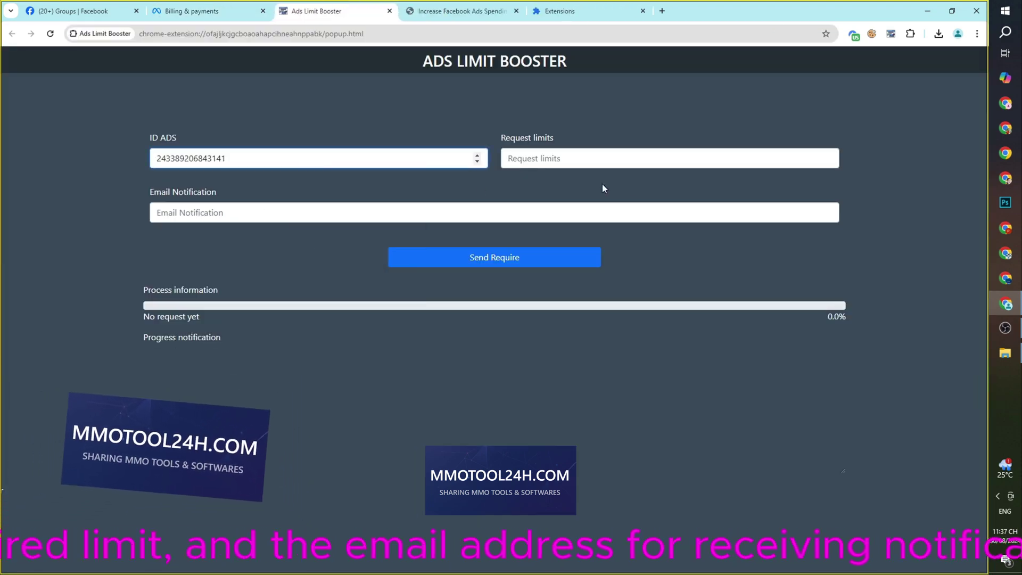
drag(512, 137, 555, 138)
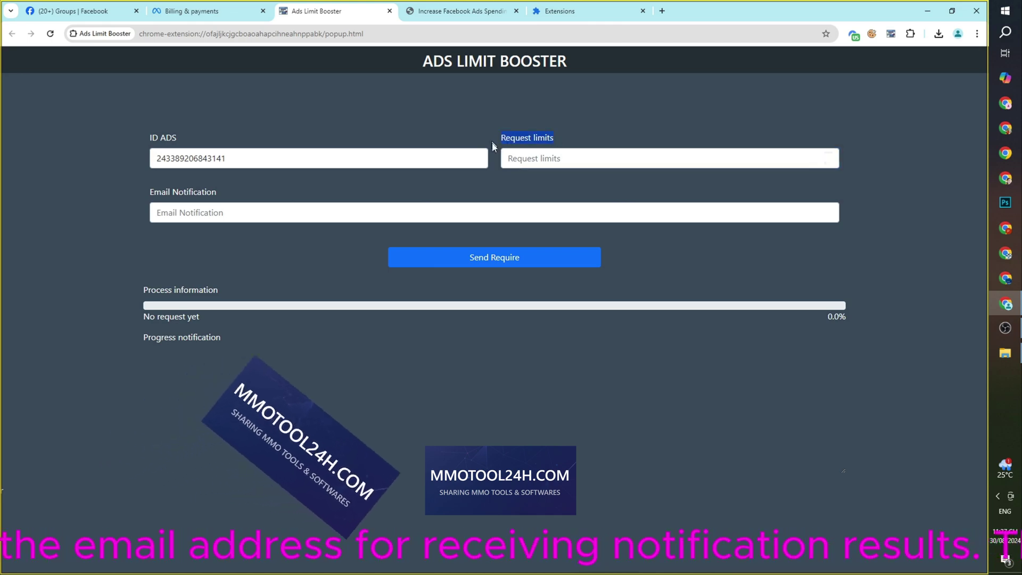
click(541, 156)
text(1500)
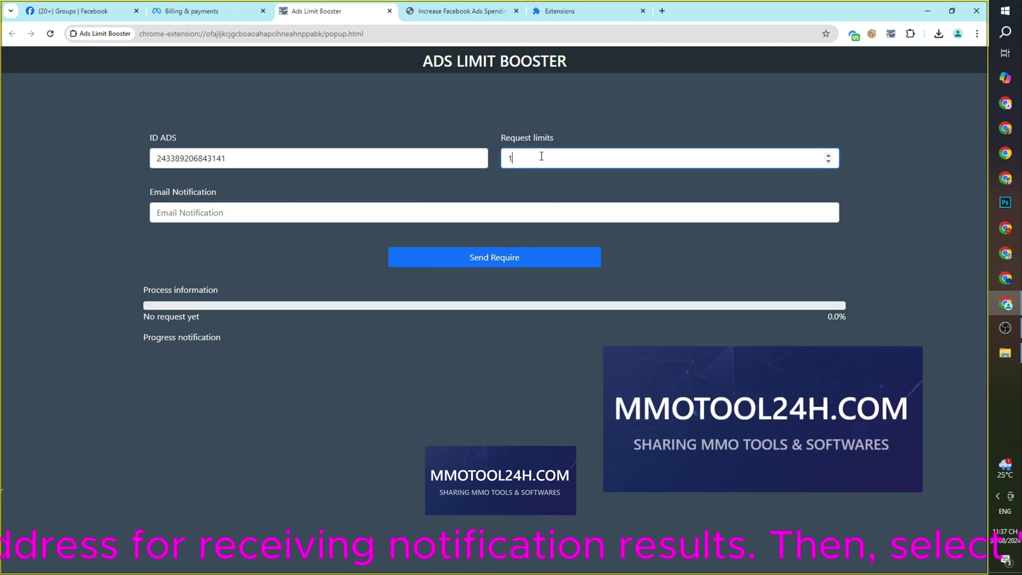
click(193, 198)
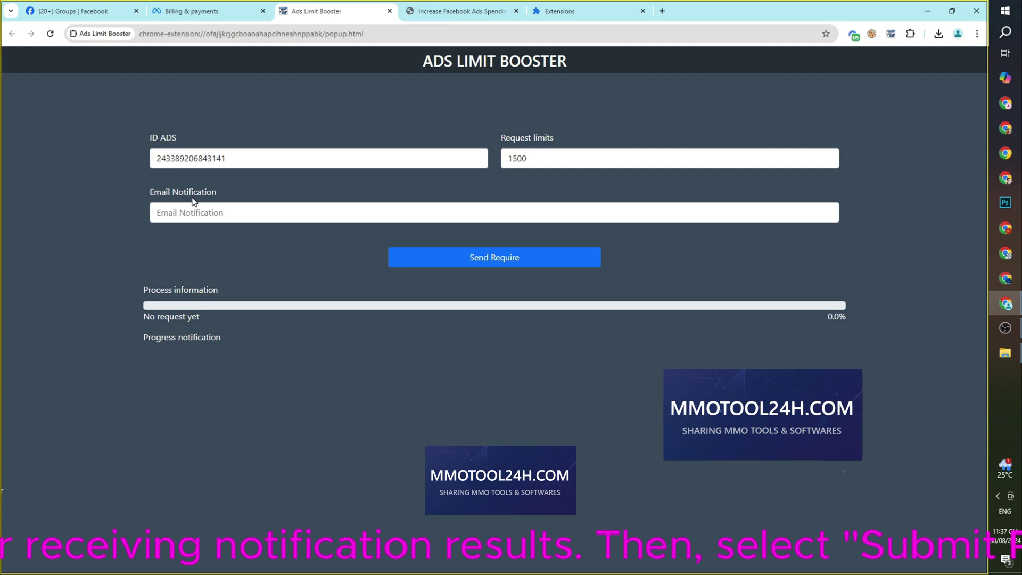
- Open Facebook's Accounts Centre at Personal details contact information
key(ctrl+1)
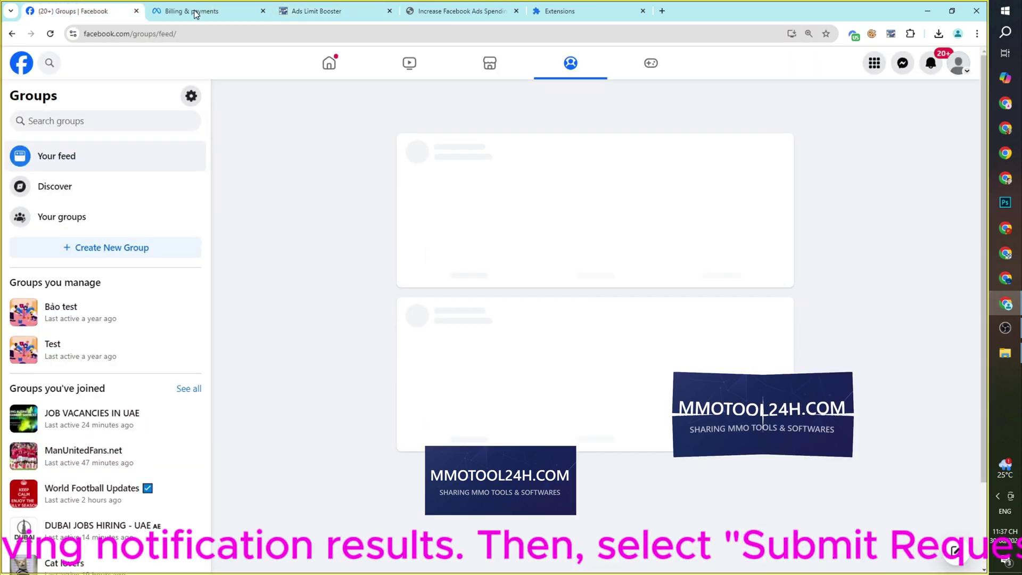
click(960, 71)
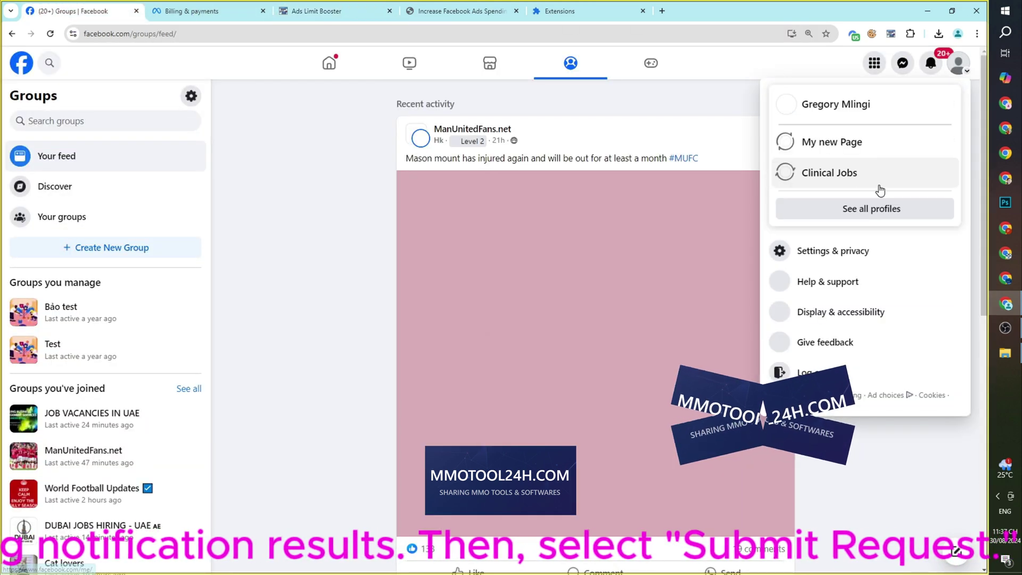
click(839, 264)
click(839, 254)
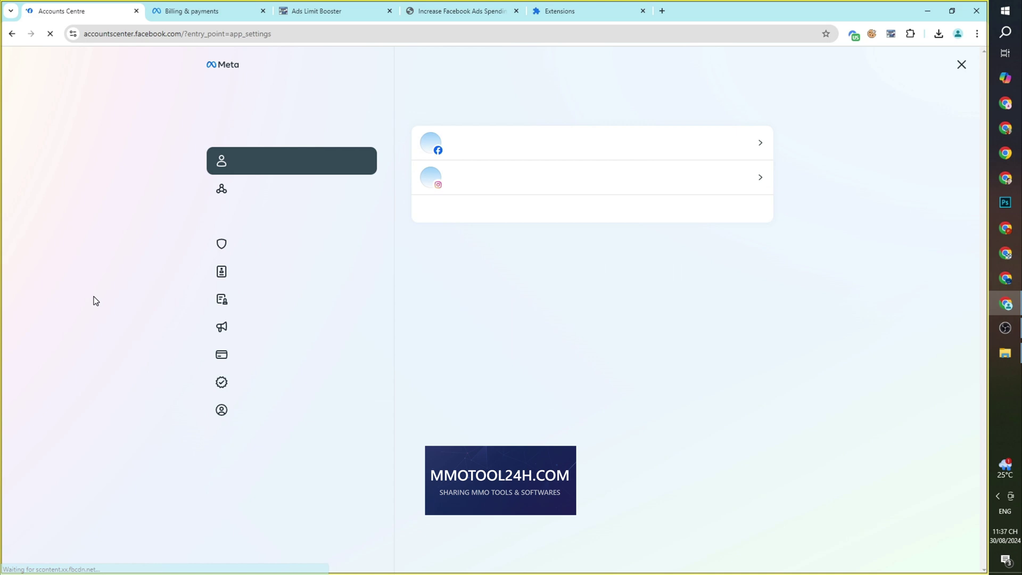
click(300, 272)
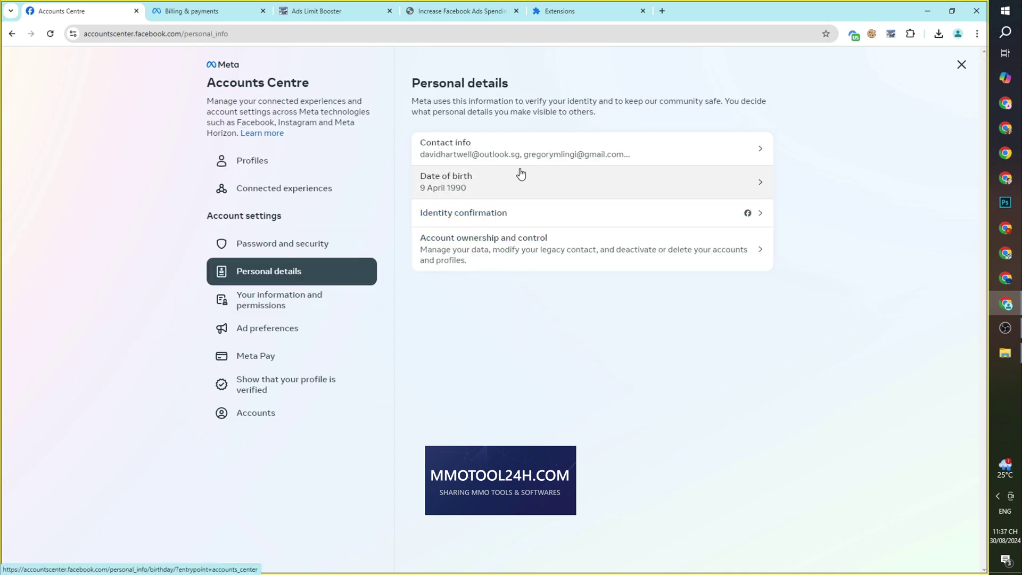
click(518, 154)
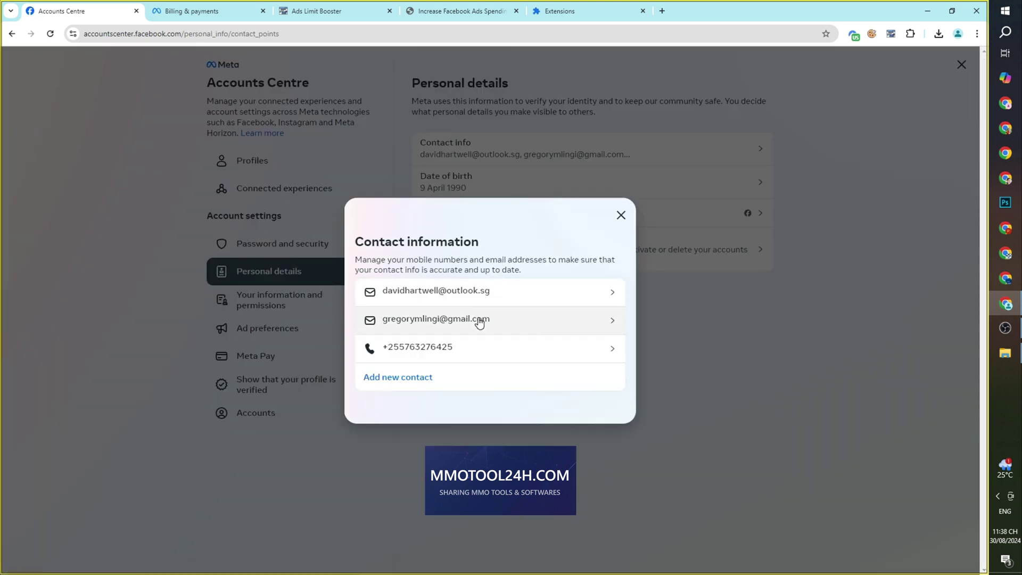
- Copy the account's Gmail address from its contact details
click(479, 323)
triple_click(434, 239)
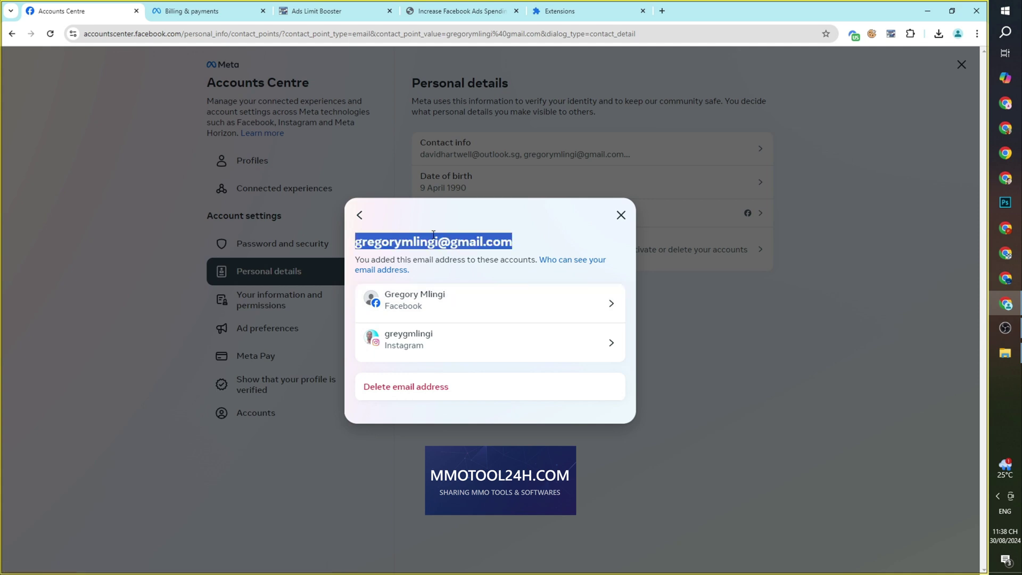
right_click(433, 239)
click(463, 249)
- Paste the copied email into the Ads Limit Booster Email Notification field
click(316, 10)
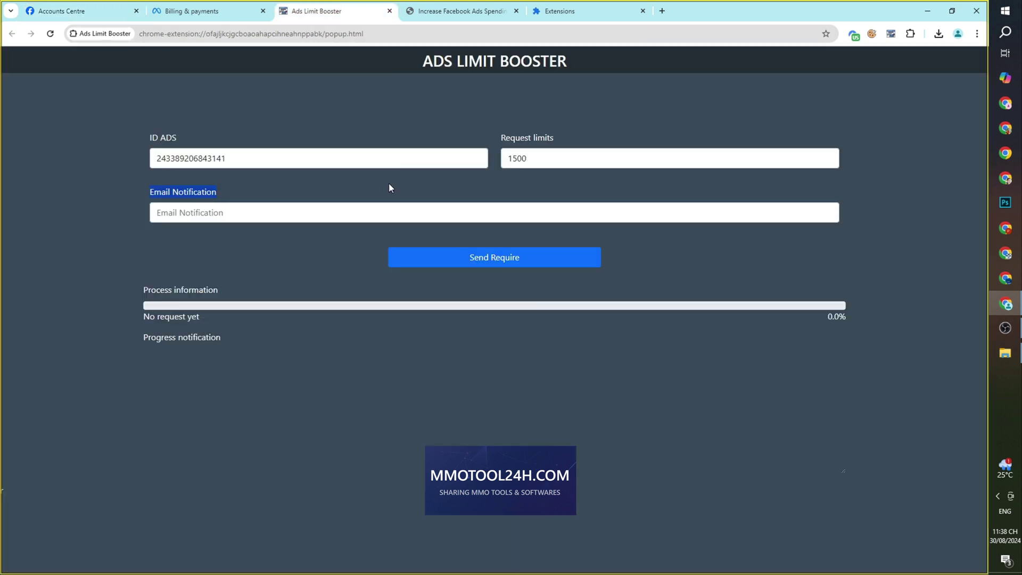
right_click(337, 217)
click(354, 322)
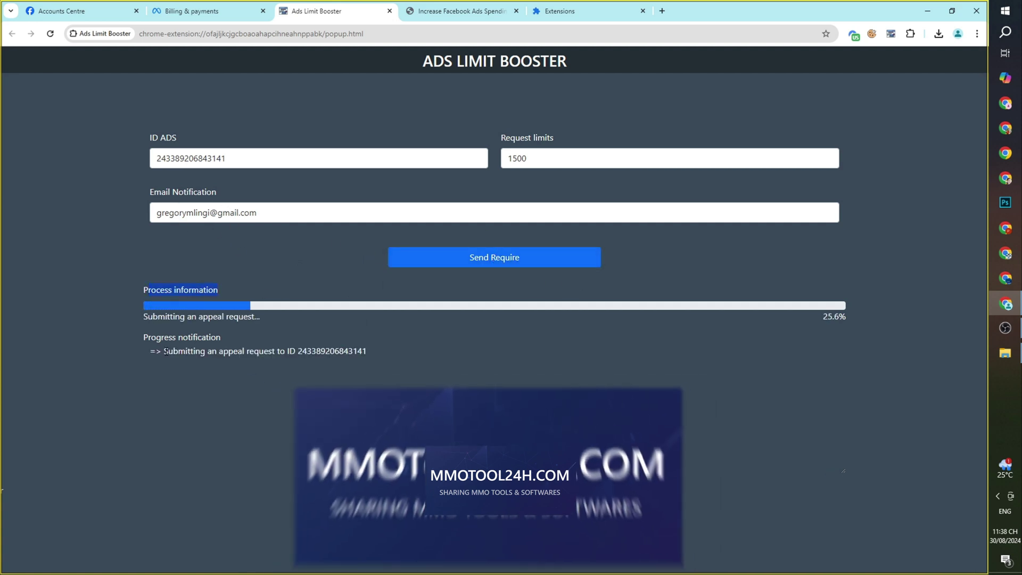
- Confirm the 1500 limit request succeeded with 'Good job!', then return to Billing & payments
triple_click(342, 353)
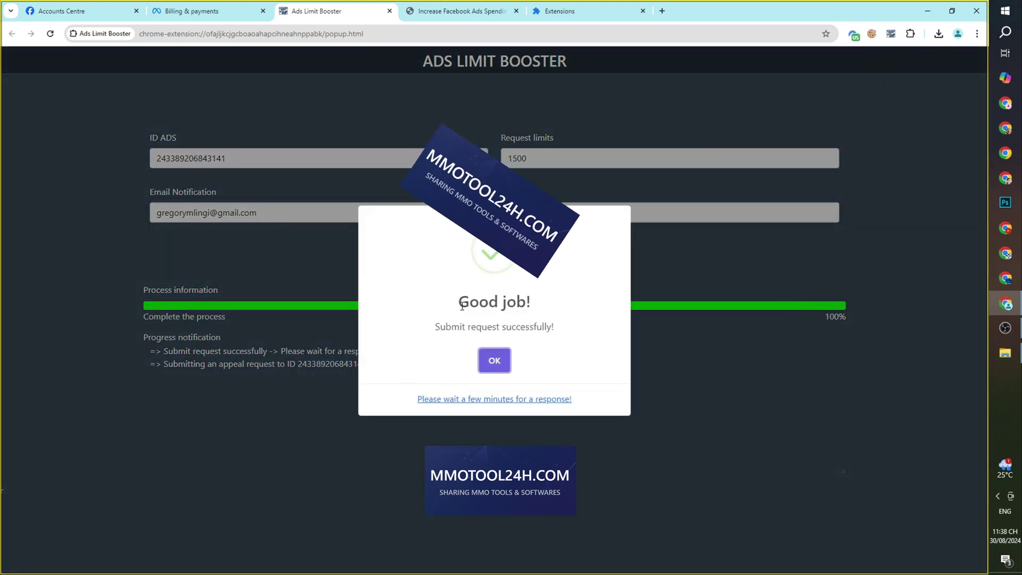
triple_click(563, 309)
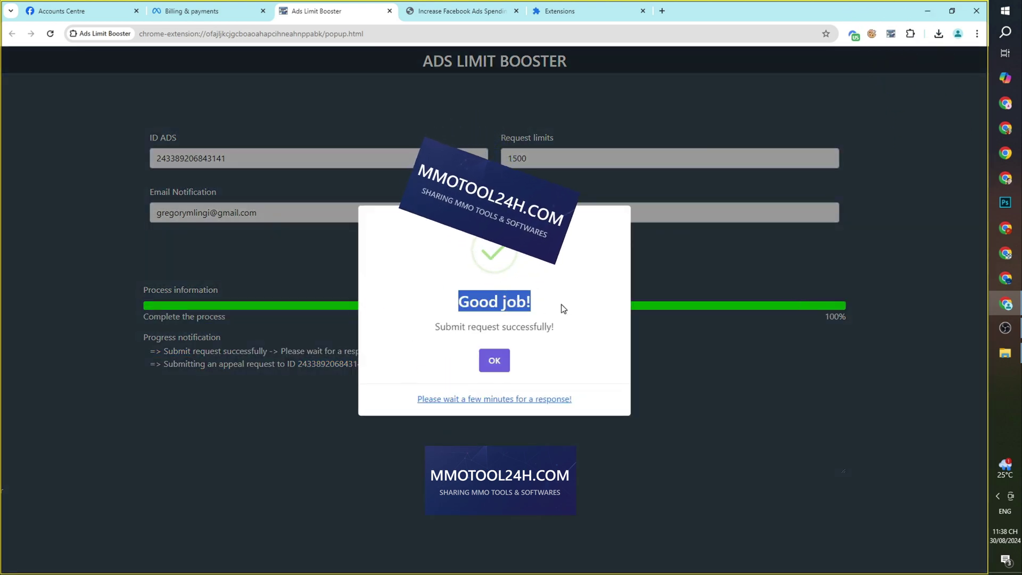
triple_click(557, 328)
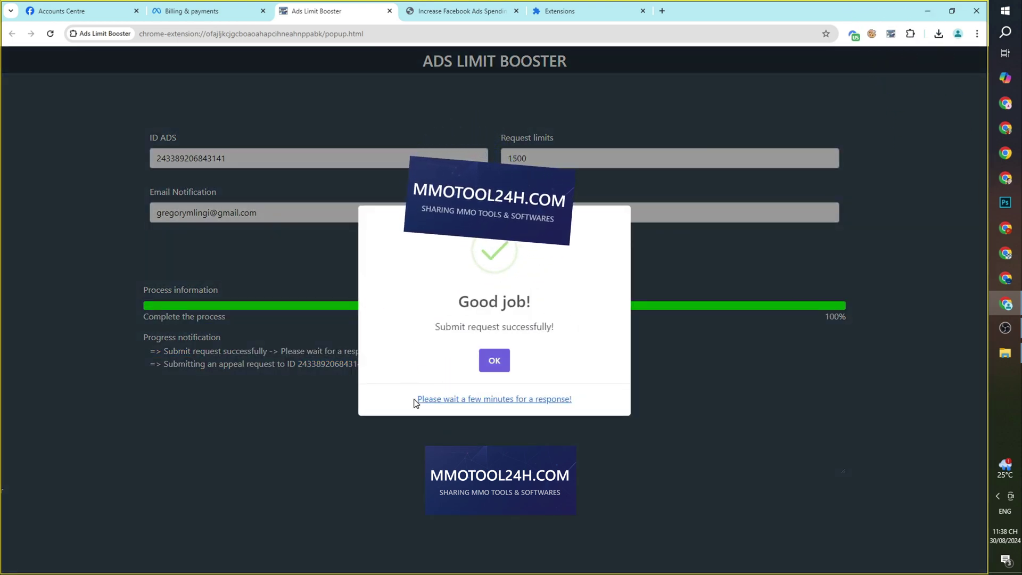
drag(416, 403, 582, 398)
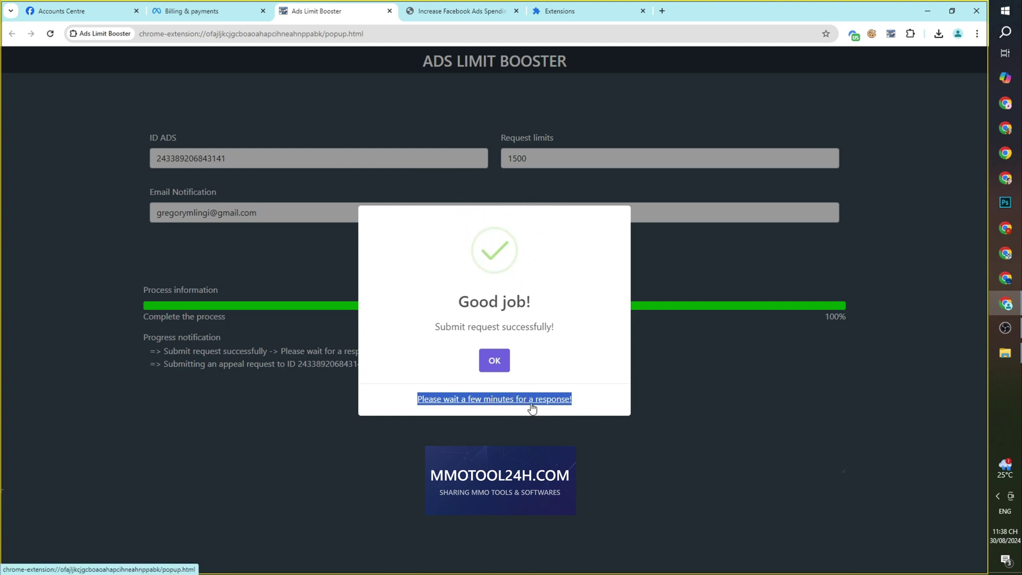
click(210, 13)
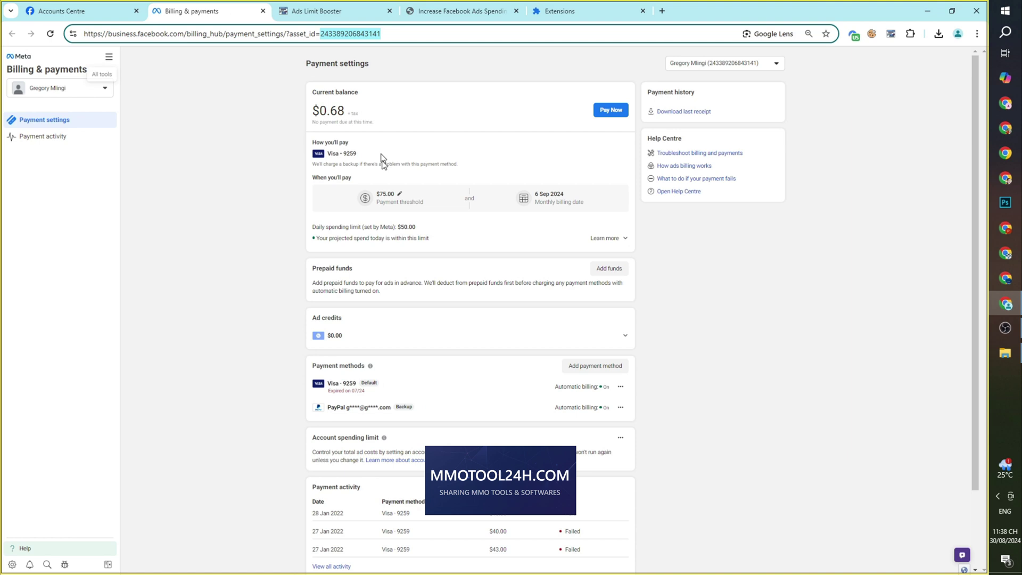
- Check the current $50.00 daily spending limit and reload the billing page
drag(398, 226, 418, 227)
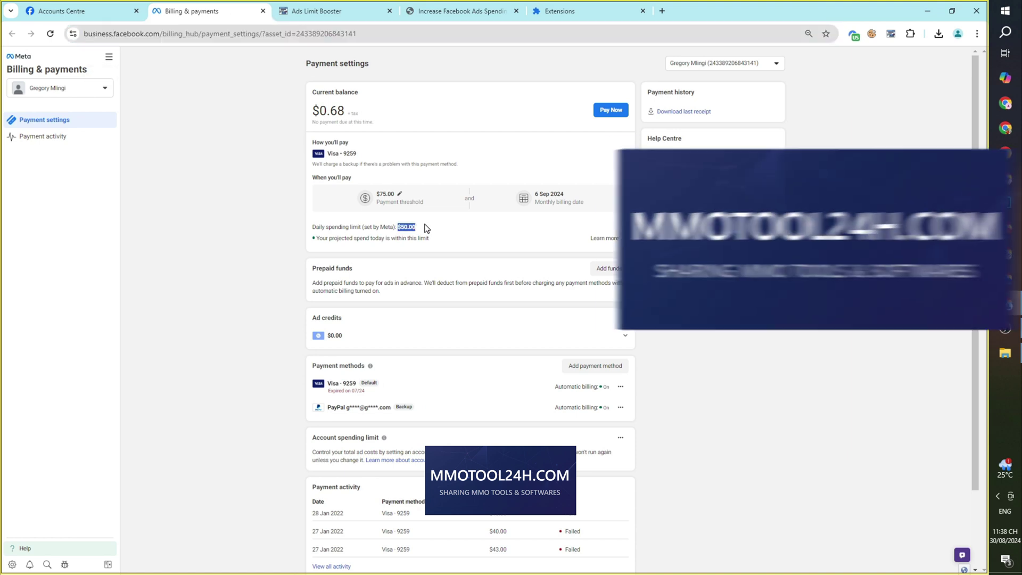
click(51, 33)
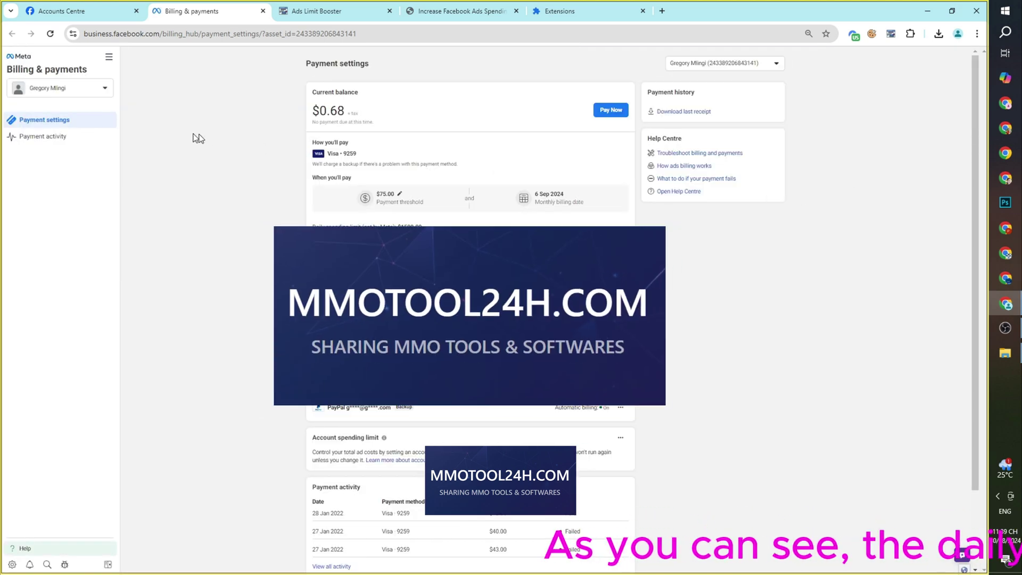
scroll(254, 185, down, 2)
scroll(255, 185, up, 2)
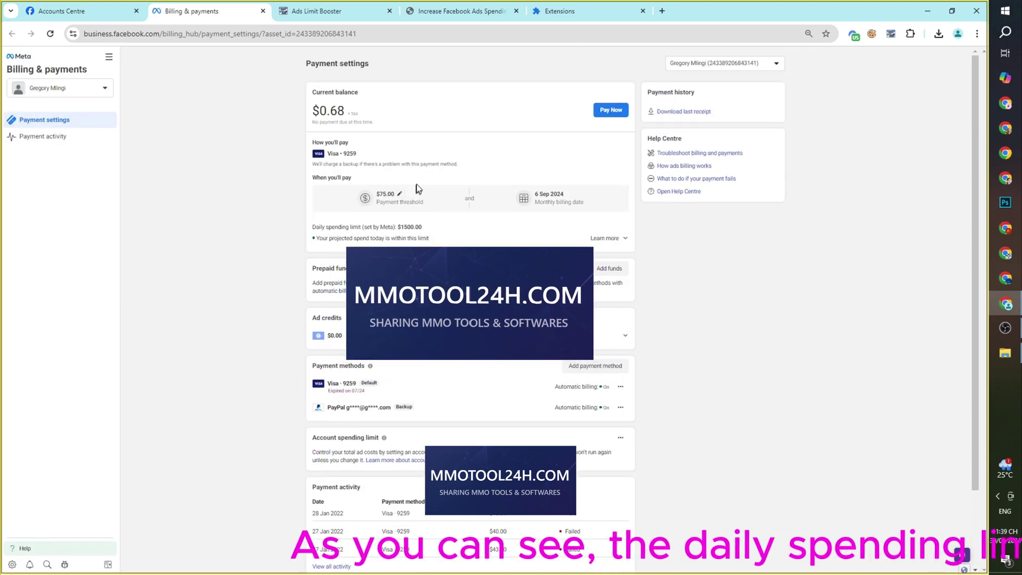
click(417, 226)
triple_click(423, 226)
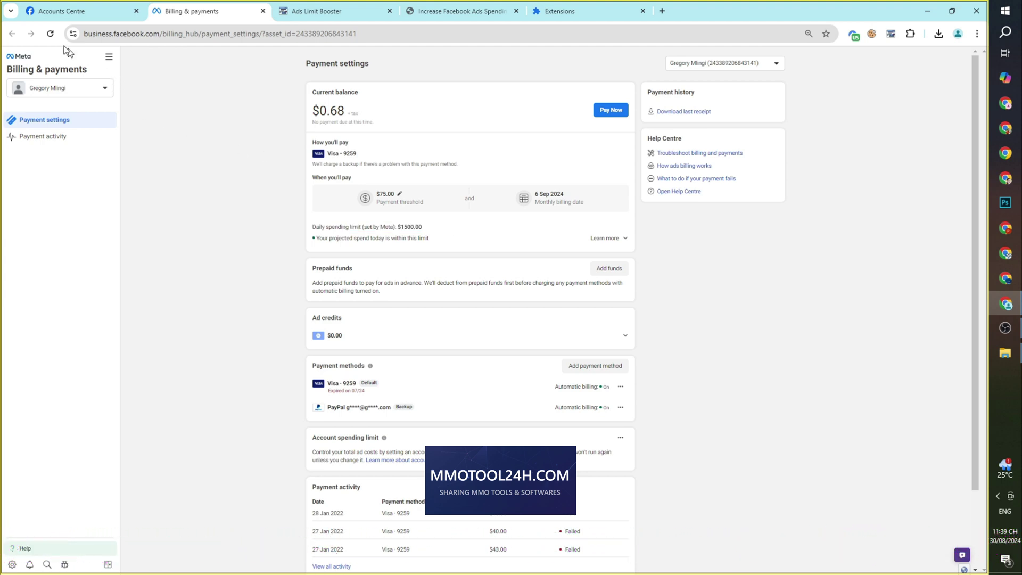
- Reload again and verify the daily spending limit set by Meta now reads $1500.00
click(48, 37)
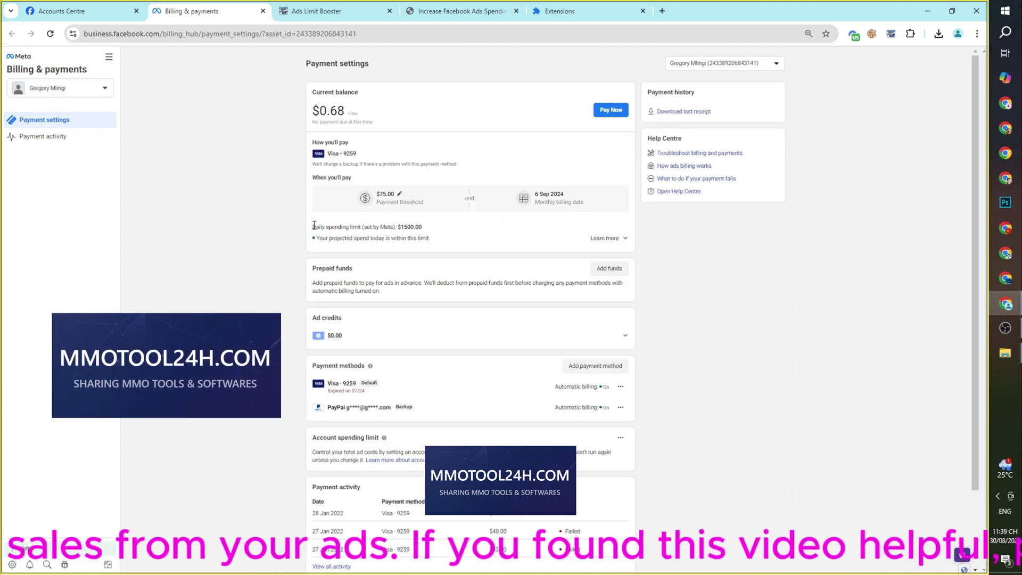
drag(330, 226, 486, 228)
click(332, 226)
drag(312, 227, 433, 231)
click(296, 225)
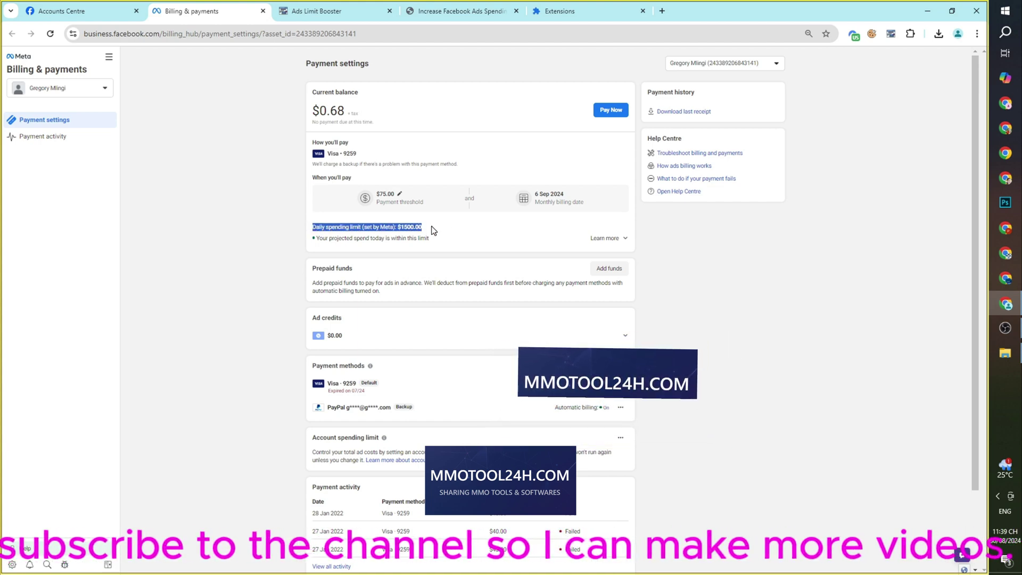